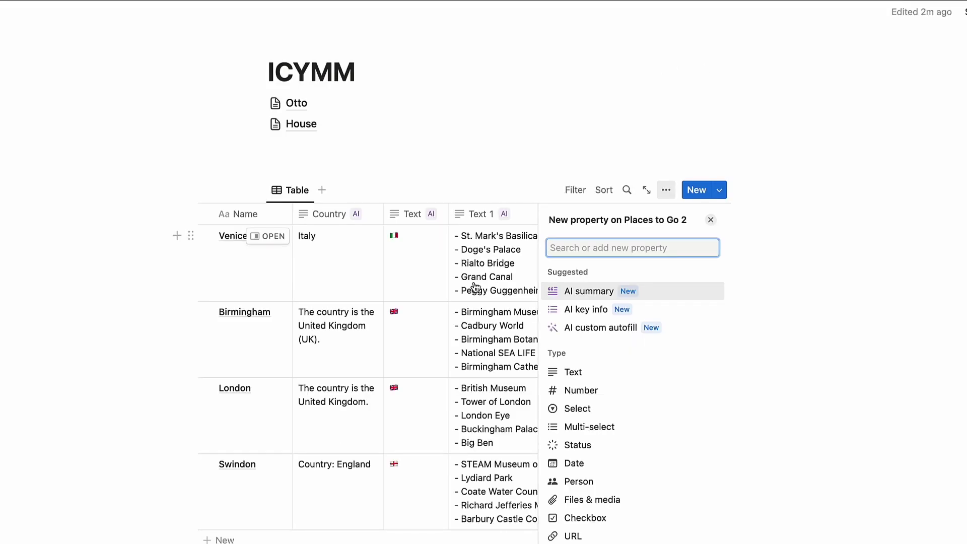
# Step through the suggested property types in Notion's New property panel.
pyautogui.press('Down')
pyautogui.press('Down')
pyautogui.press('Down')
pyautogui.press('Down')
pyautogui.press('Down')
pyautogui.press('Down')
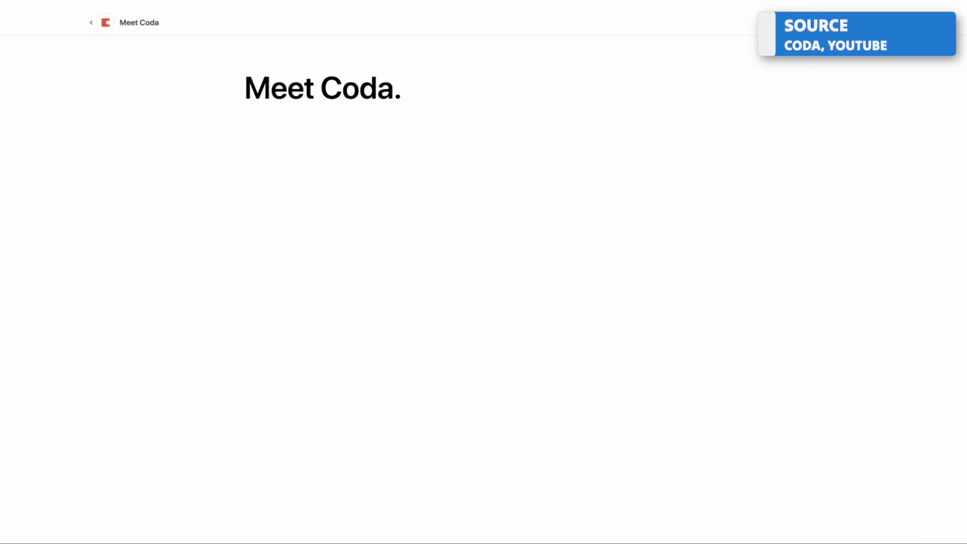
# Open the / insert-block menu on a new line below the 'Meet Coda.' heading.
pyautogui.click(270, 138)
pyautogui.write('/')
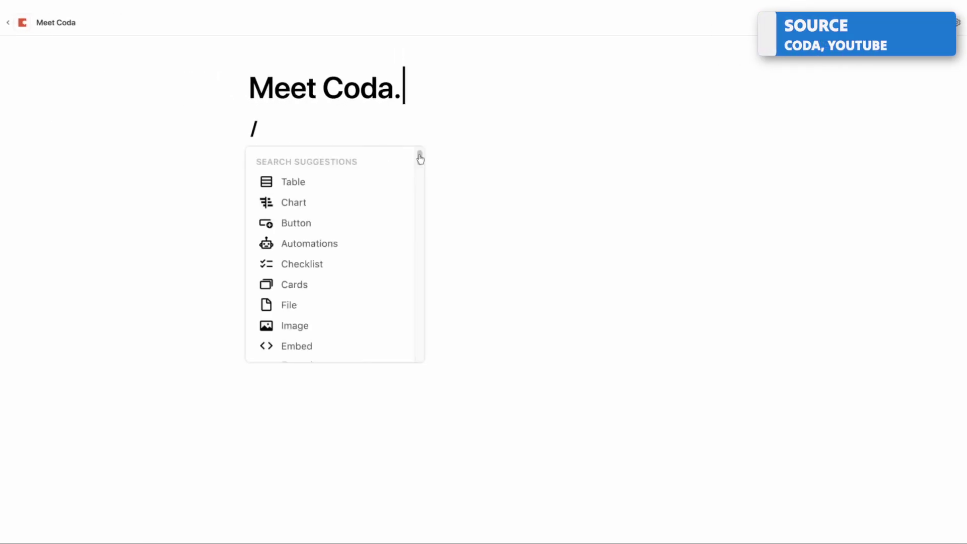
pyautogui.moveTo(421, 155); pyautogui.dragTo(421, 214)
pyautogui.scroll(-1, 353, 206)
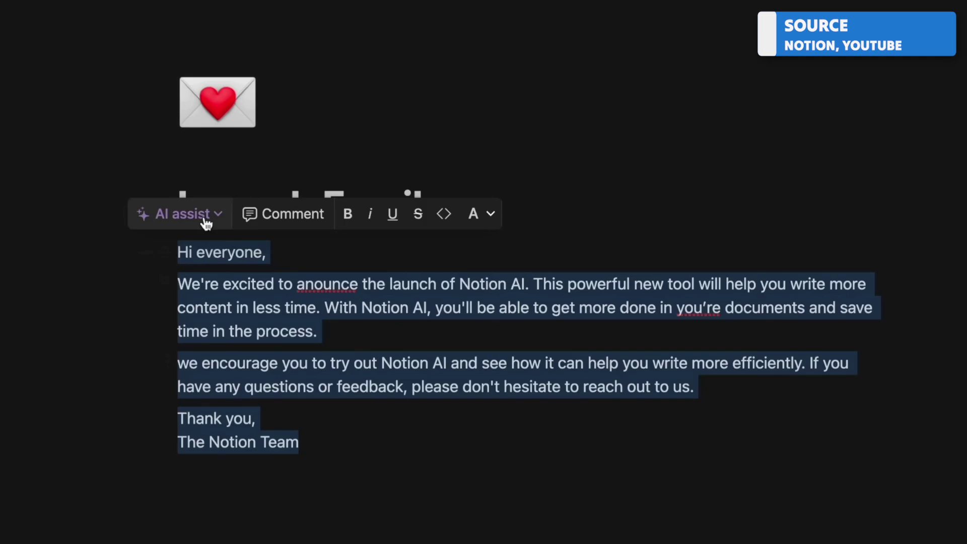
# Have Notion AI fix the spelling and grammar of the selected launch email.
pyautogui.click(167, 213)
pyautogui.click(192, 297)
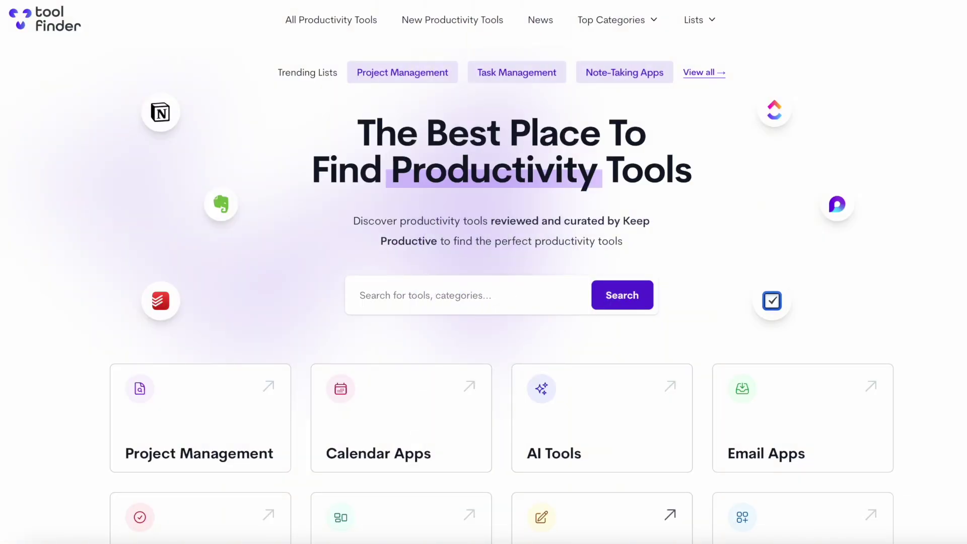
pyautogui.scroll(-10, 483, 272)
pyautogui.scroll(-6, 483, 272)
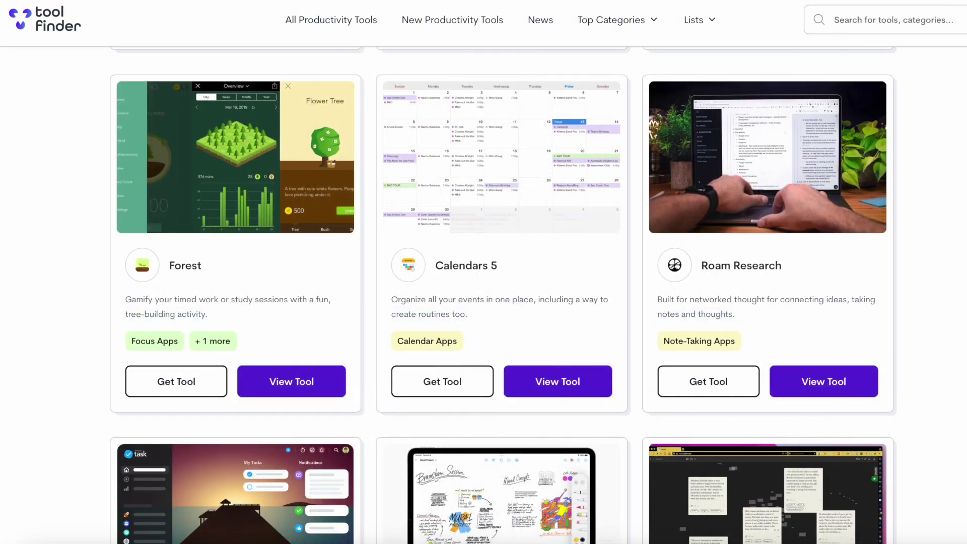
pyautogui.scroll(-6, 483, 272)
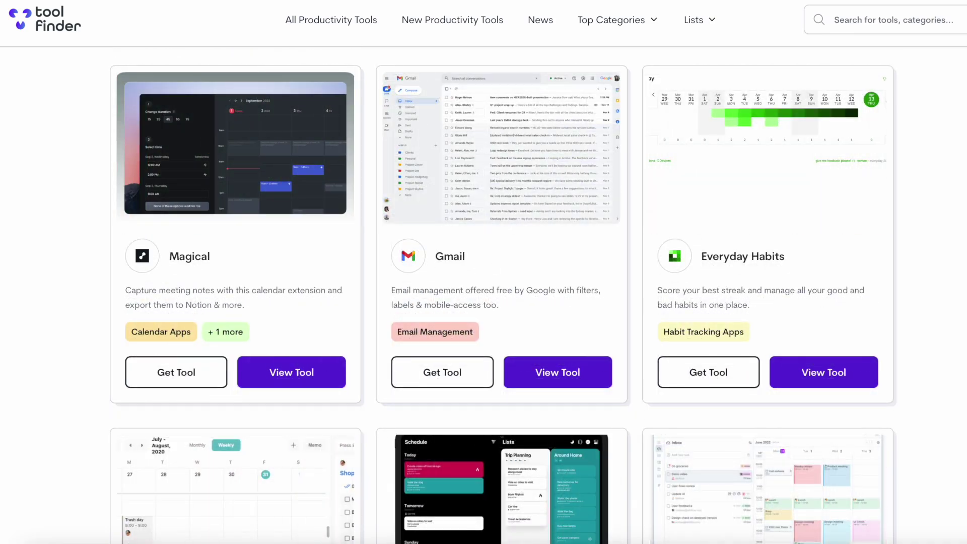
pyautogui.scroll(-6, 483, 272)
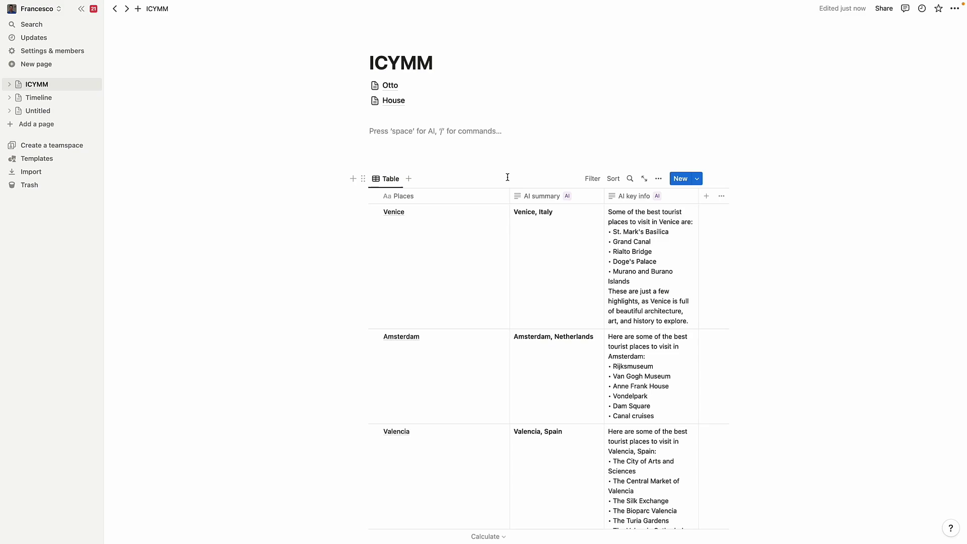
# Insert a database table view block using the /table command.
pyautogui.write('/tb')
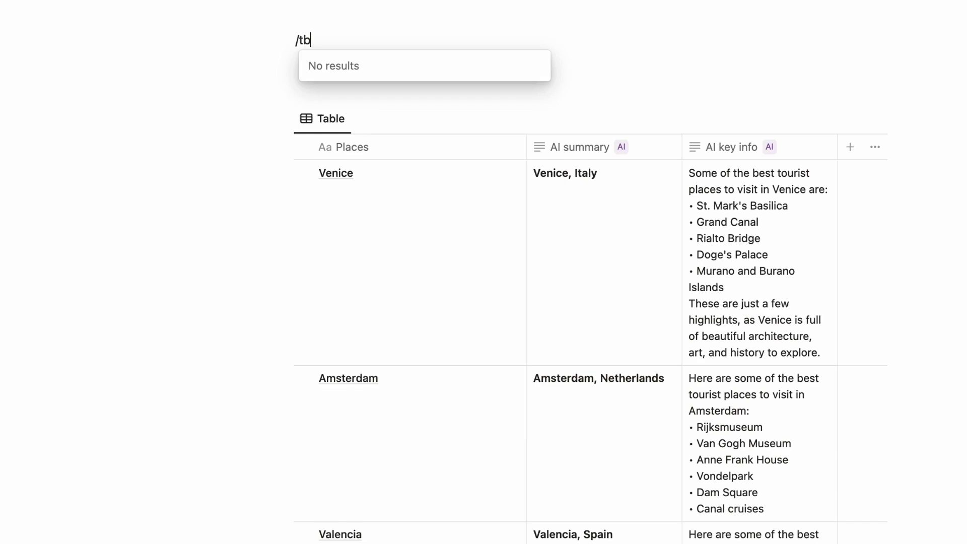
pyautogui.press('BackSpace')
pyautogui.write('ablke')
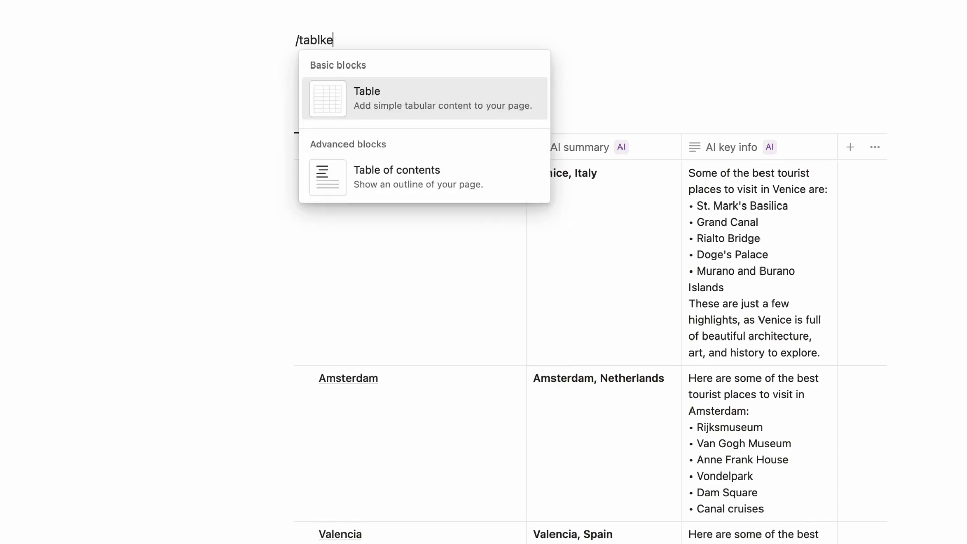
pyautogui.press('BackSpace')
pyautogui.press('BackSpace')
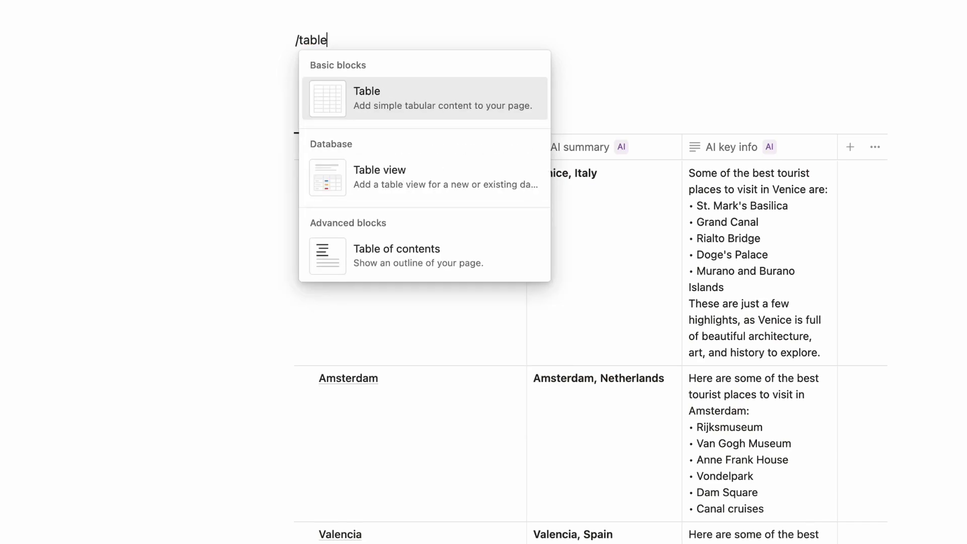
pyautogui.write('e in')
pyautogui.press('BackSpace')
pyautogui.press('BackSpace')
pyautogui.press('Escape')
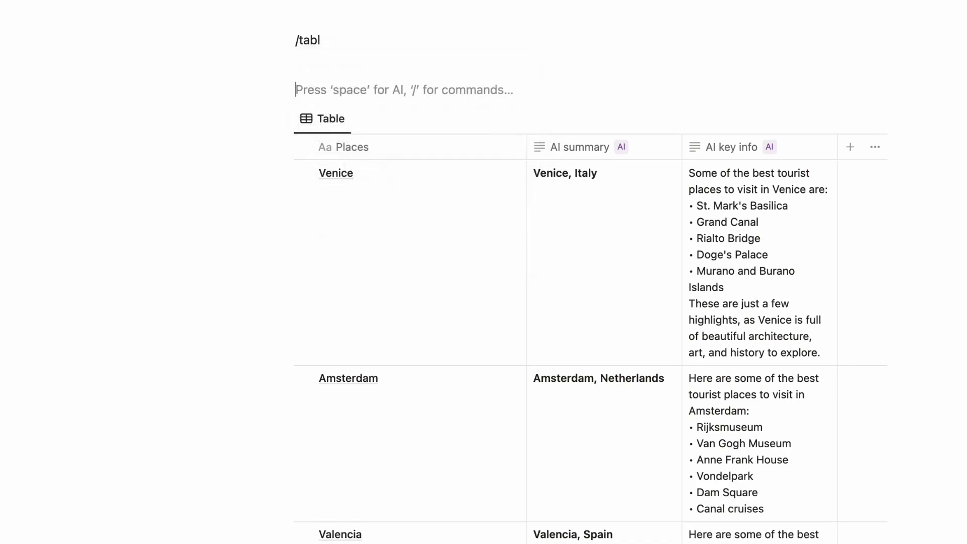
pyautogui.hotkey('ctrl', 'z')
pyautogui.write('/table')
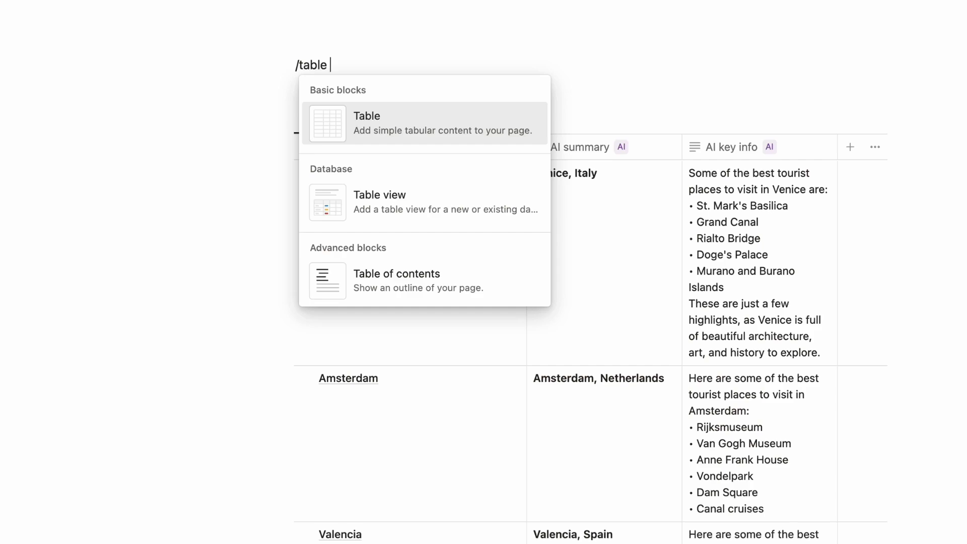
pyautogui.press('Down')
pyautogui.press('Return')
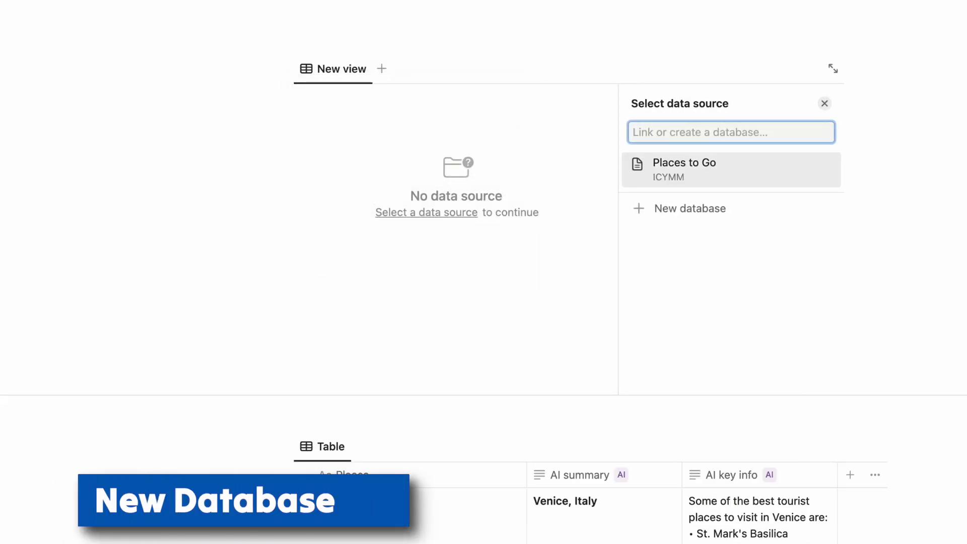
# Create a new database titled 'Places to Go 2' and hide its title.
pyautogui.click(711, 206)
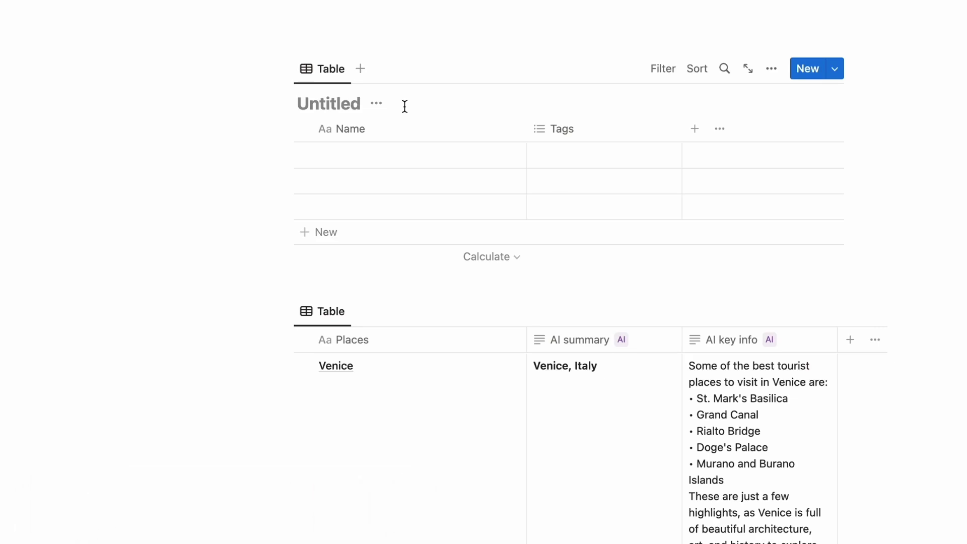
pyautogui.write('Places to')
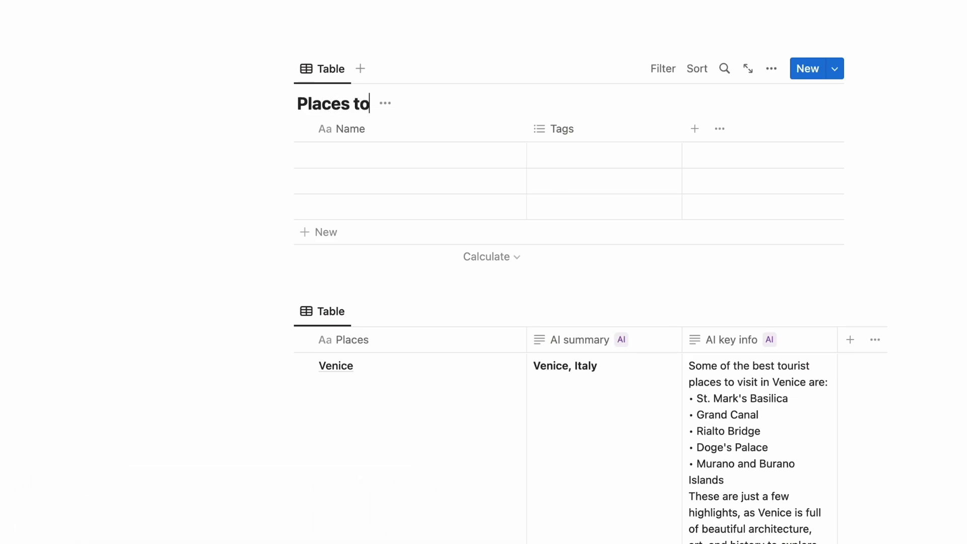
pyautogui.write(' Go 2')
pyautogui.click(429, 104)
pyautogui.click(437, 184)
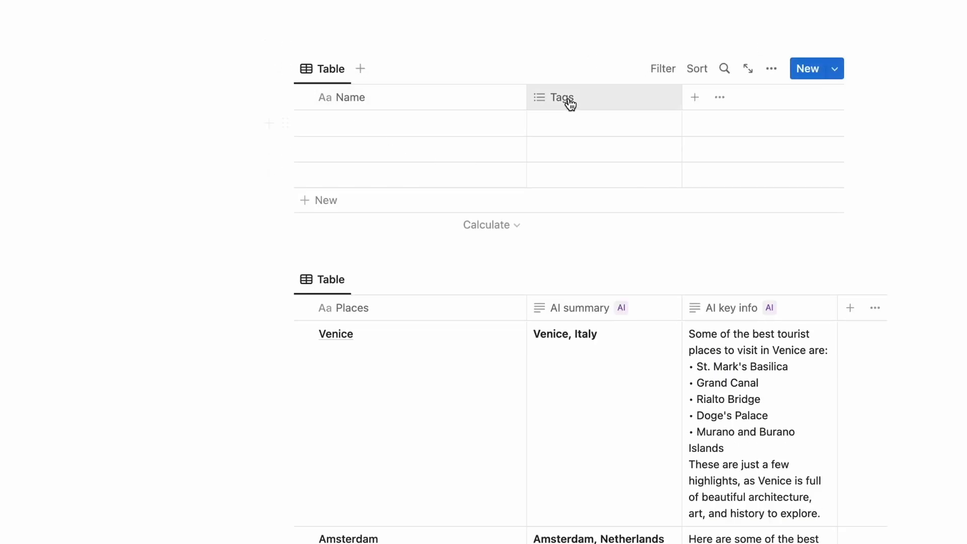
# Name the first row Venice, replacing an abandoned Sao Paolo entry.
pyautogui.click(385, 127)
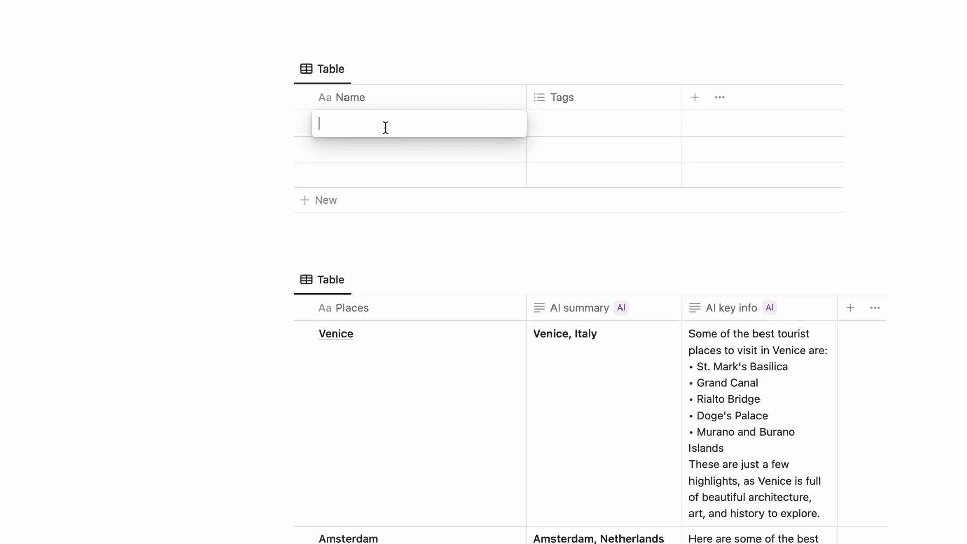
pyautogui.write('Sao Pa')
pyautogui.press('BackSpace')
pyautogui.write('aou')
pyautogui.press('BackSpace')
pyautogui.press('BackSpace')
pyautogui.write('o')
pyautogui.press('super+a')
pyautogui.press('BackSpace')
pyautogui.write('Veincnce')
pyautogui.press('BackSpace')
pyautogui.press('BackSpace')
pyautogui.press('BackSpace')
pyautogui.press('BackSpace')
pyautogui.write('nice')
pyautogui.press('Return')
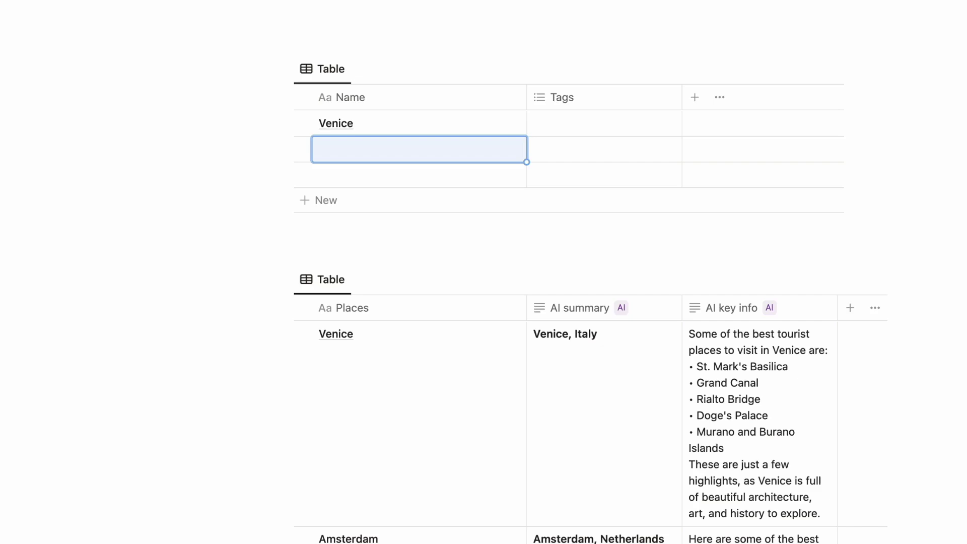
# Add Birmingham, UK and London as the next two row names.
pyautogui.write('Birmingham, UK')
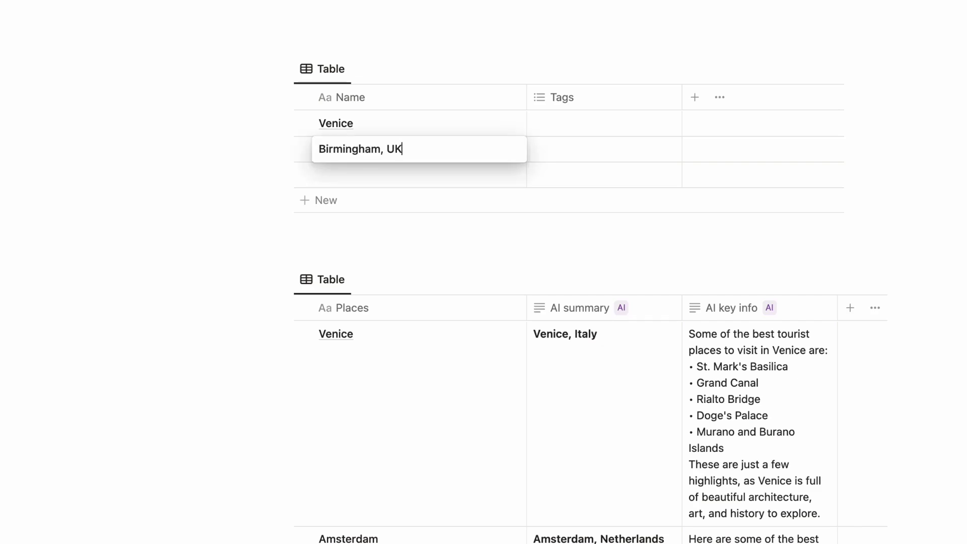
pyautogui.press('Return')
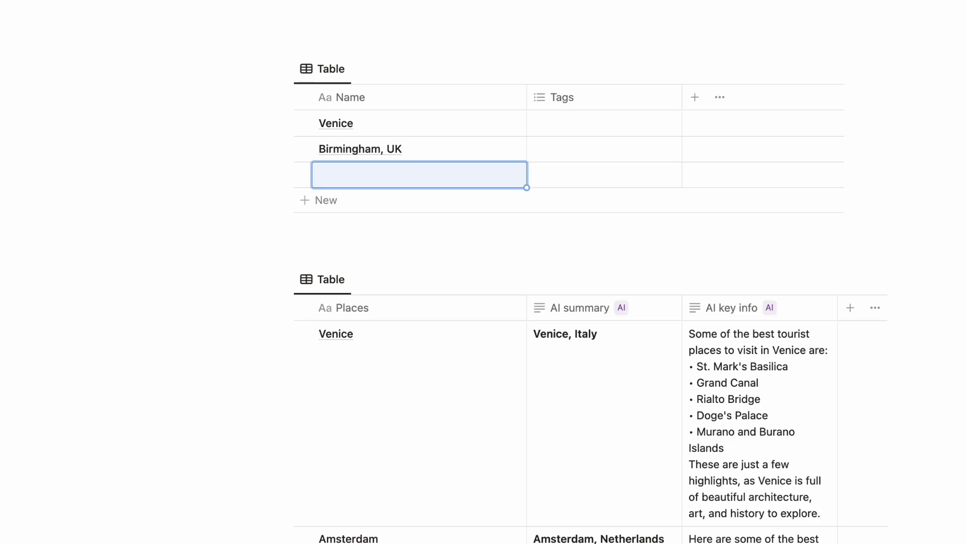
pyautogui.write('Londo')
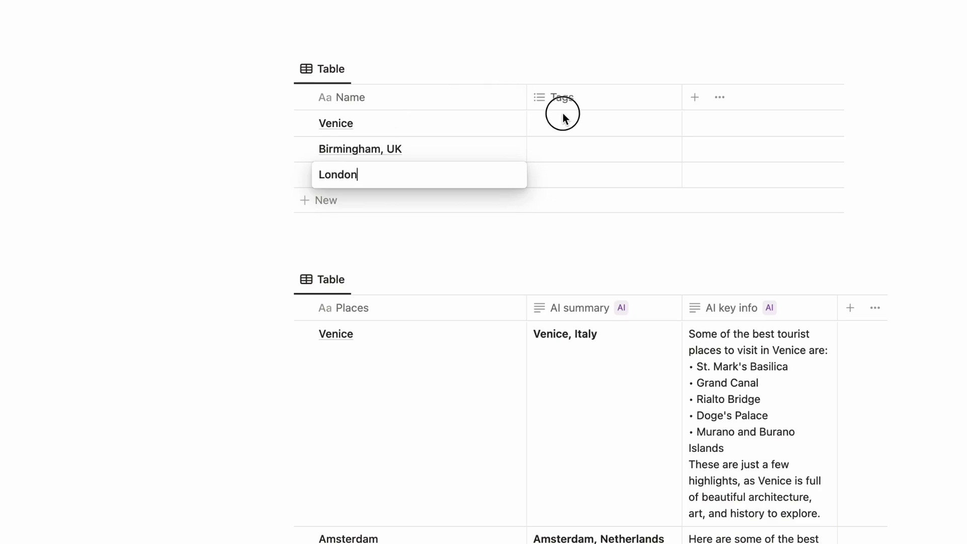
pyautogui.write('n')
pyautogui.press('Escape')
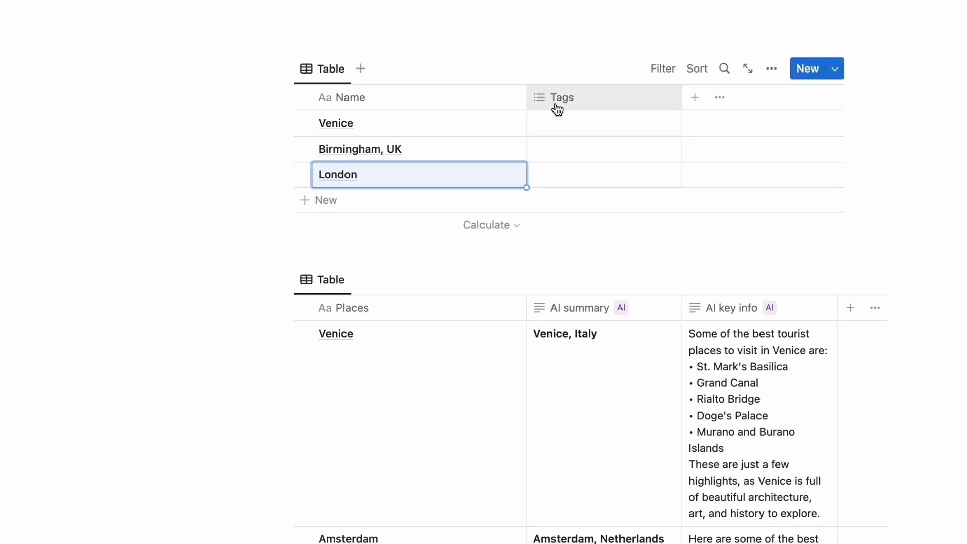
# Add an AI custom autofill Text property to the Places to Go 2 table.
pyautogui.click(604, 107)
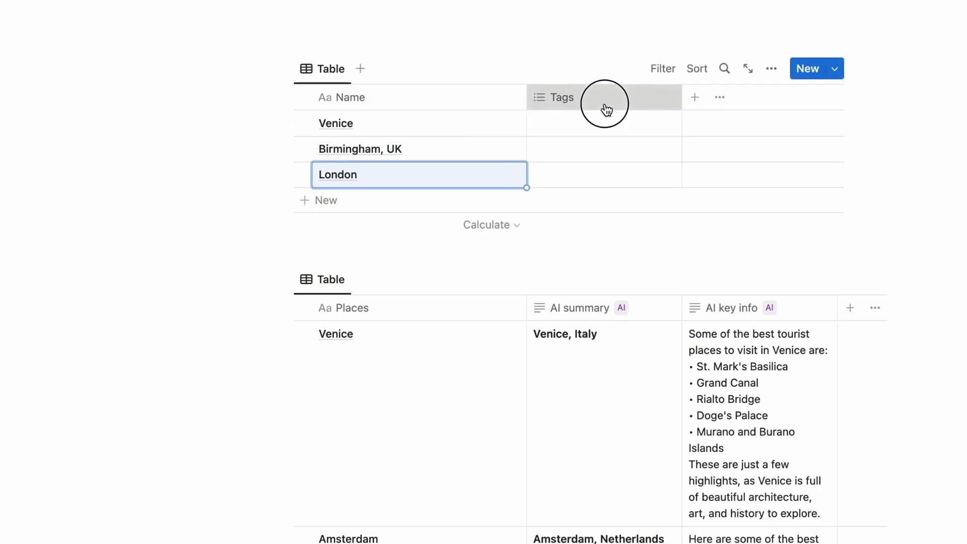
pyautogui.click(699, 97)
pyautogui.click(699, 97)
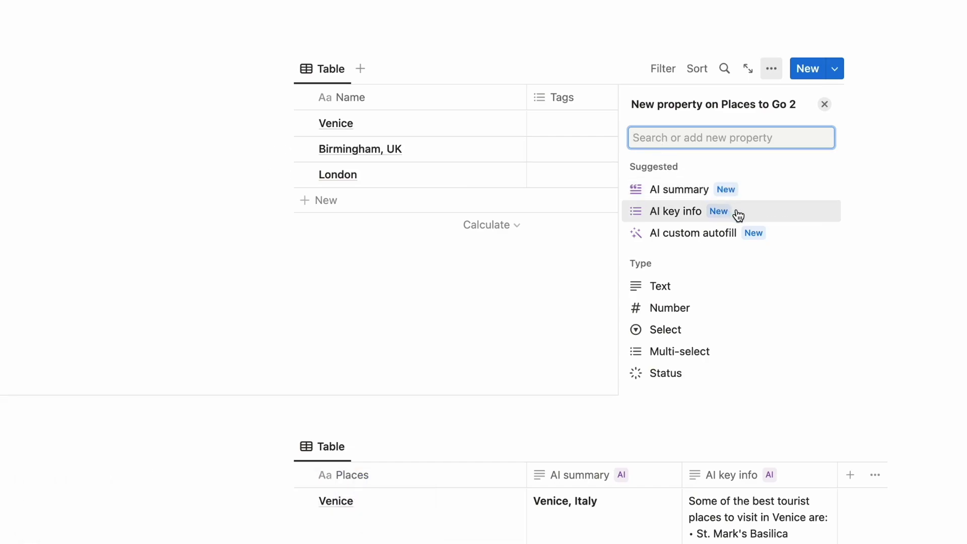
pyautogui.click(765, 233)
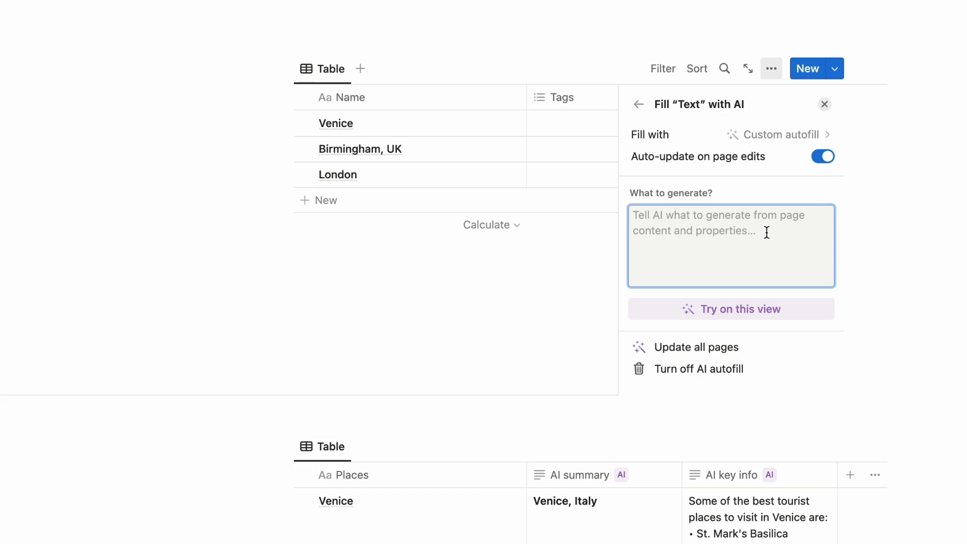
# Write and test an autofill prompt asking for the country each Name is in.
pyautogui.write('Use name, ')
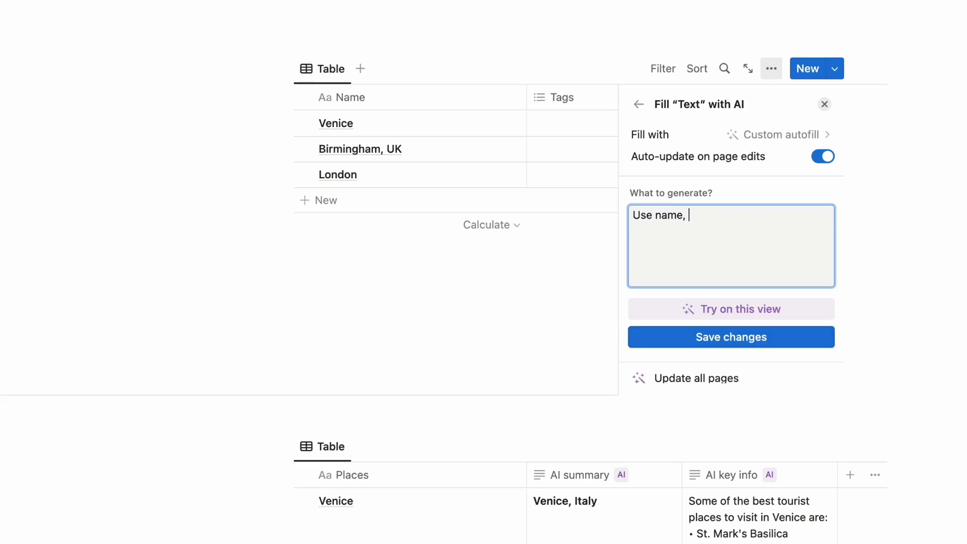
pyautogui.press('BackSpace')
pyautogui.press('BackSpace')
pyautogui.write(' and give me the')
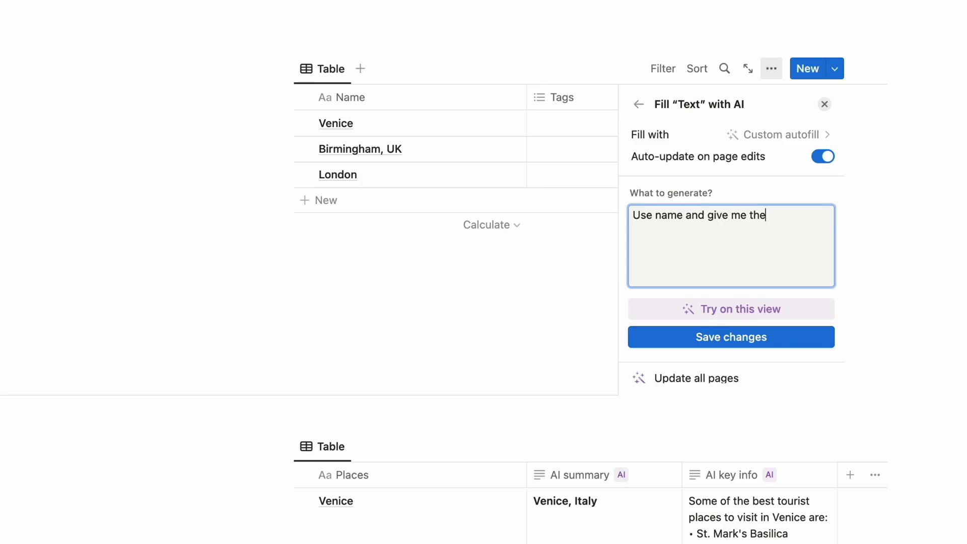
pyautogui.write(' country it is in')
pyautogui.click(771, 309)
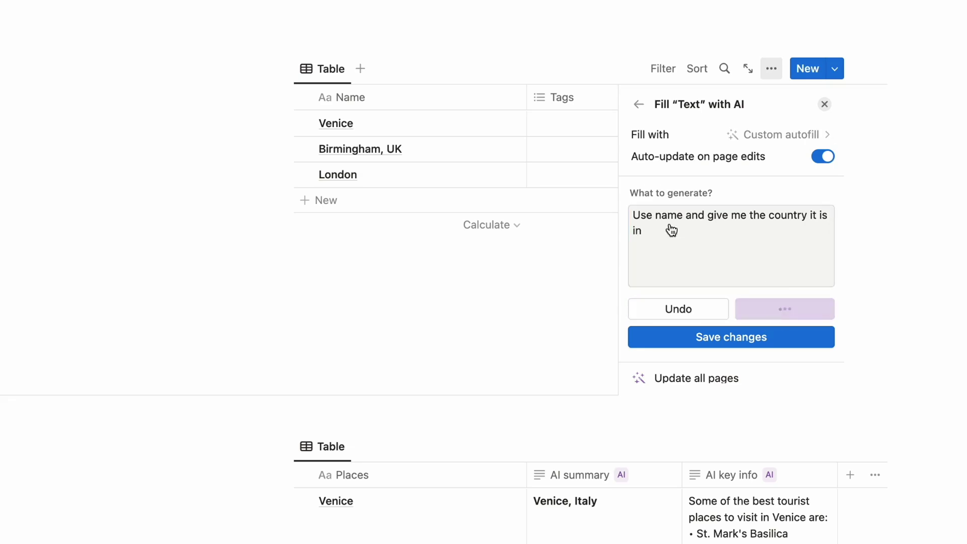
pyautogui.hscroll(5, 458, 131)
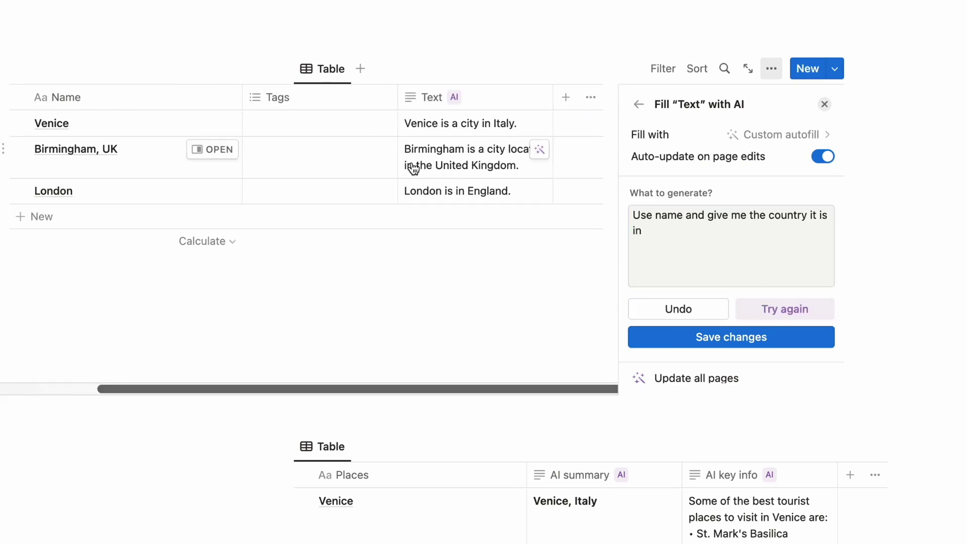
pyautogui.hscroll(-3, 411, 167)
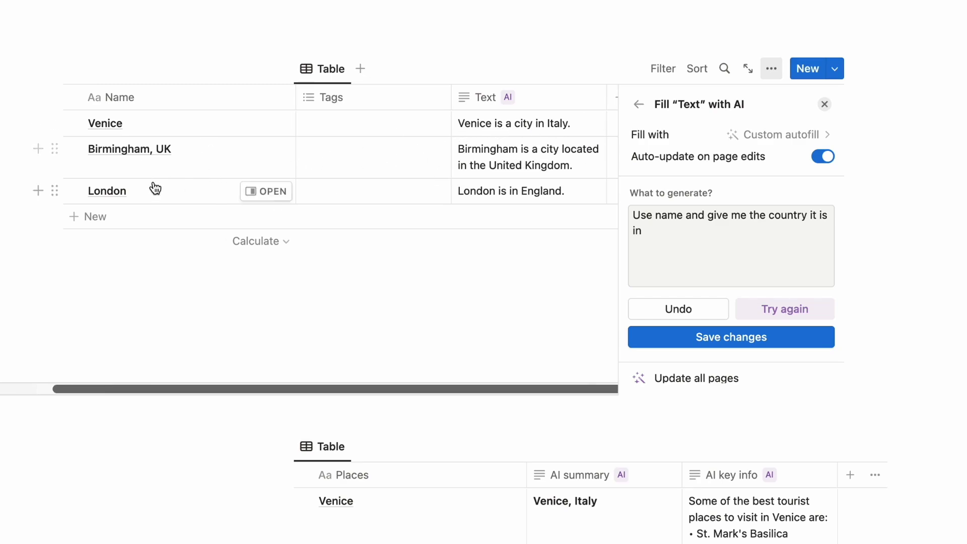
pyautogui.click(688, 232)
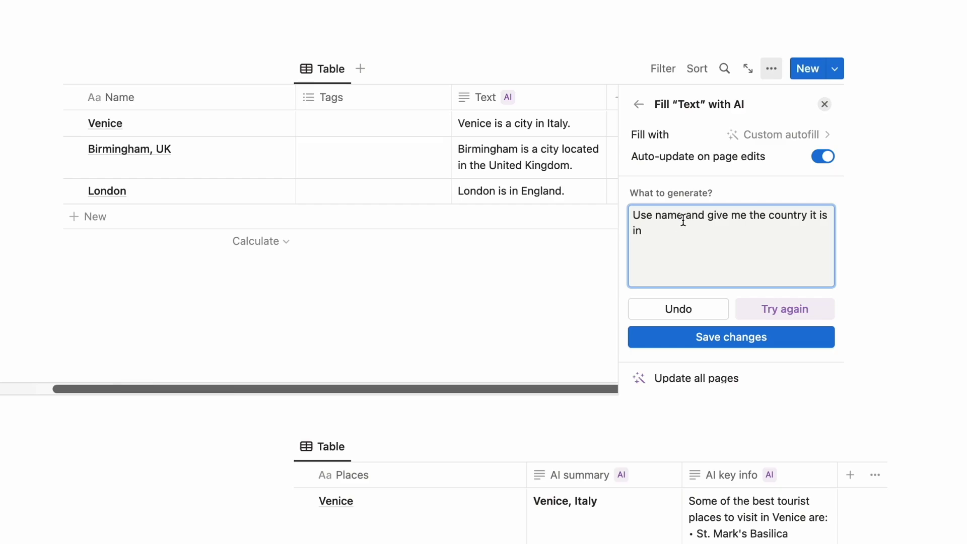
pyautogui.write(', k')
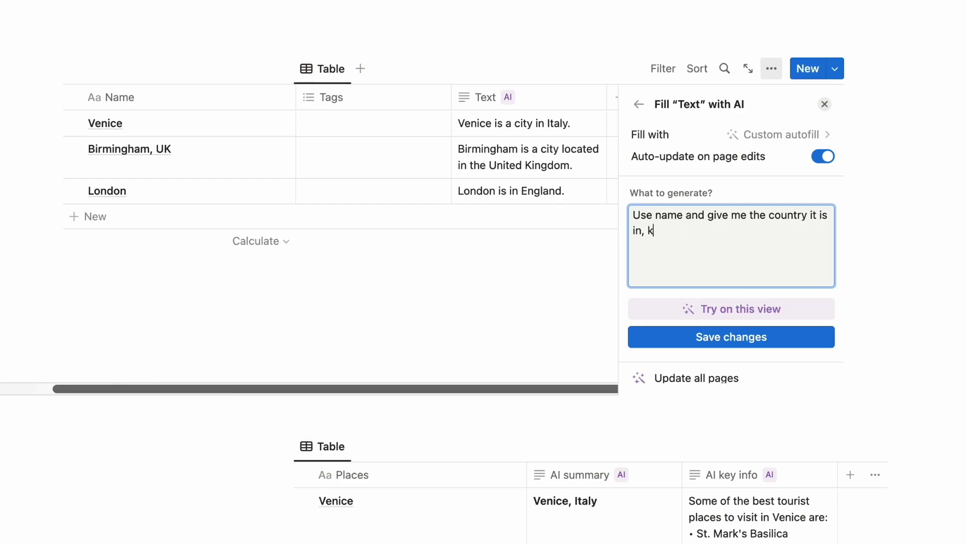
pyautogui.press('BackSpace')
pyautogui.write('just the country name p')
pyautogui.press('BackSpace')
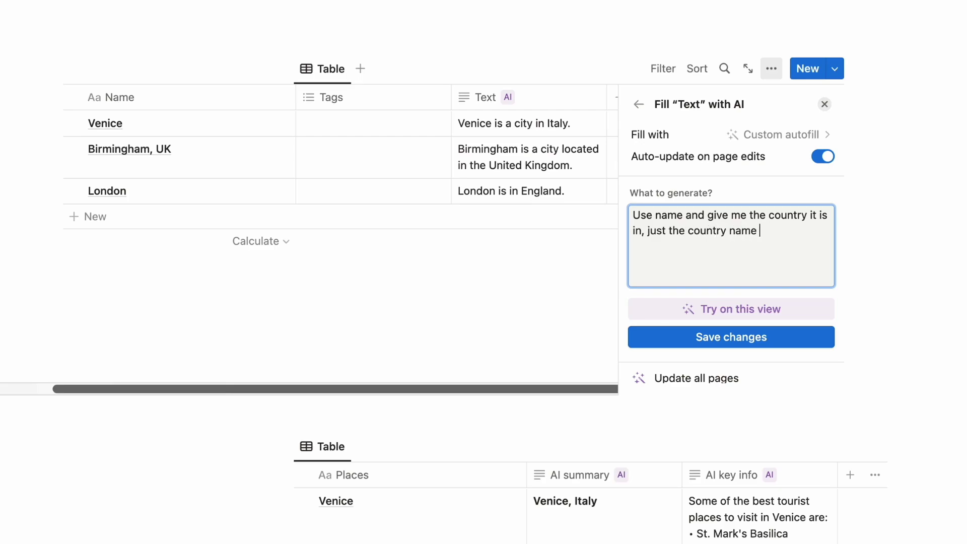
pyautogui.click(743, 312)
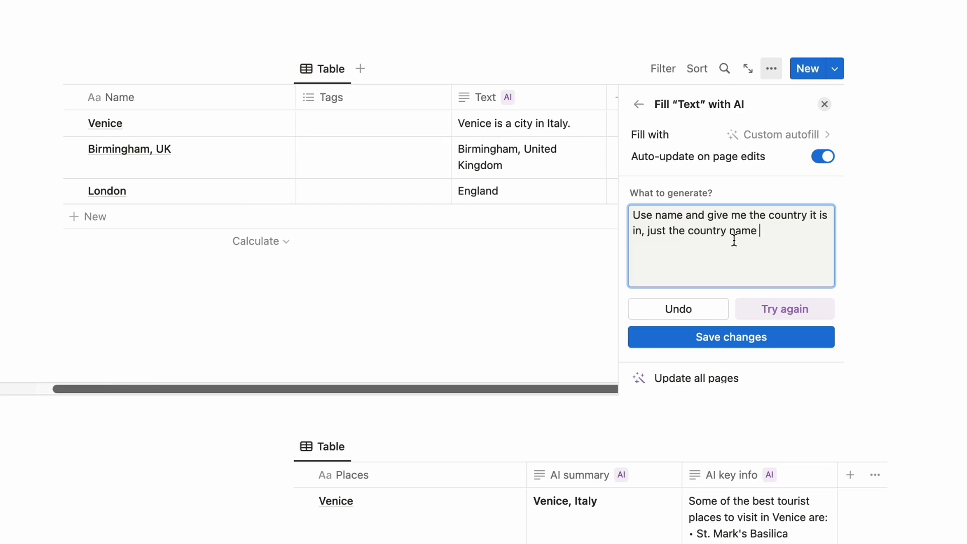
pyautogui.scroll(-2, 690, 177)
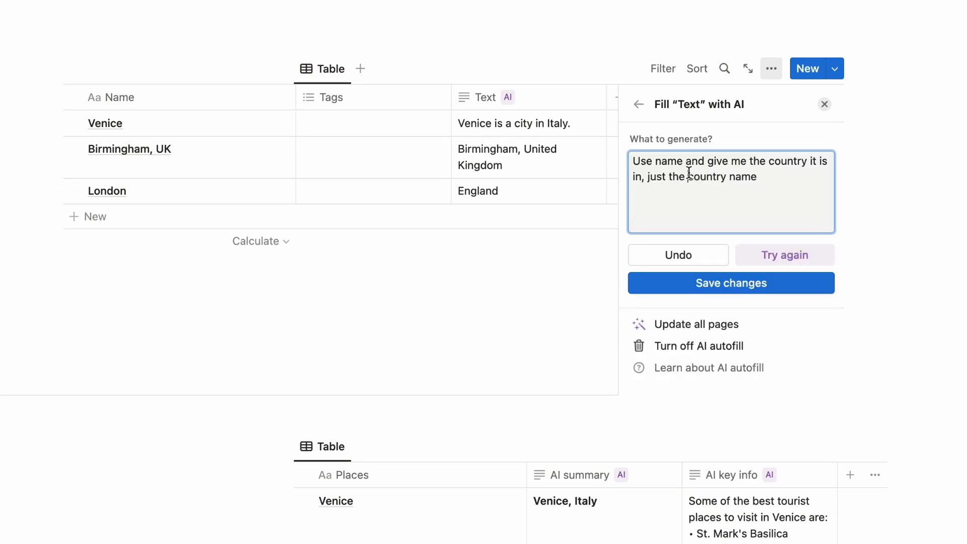
pyautogui.tripleClick(690, 177)
pyautogui.scroll(2, 690, 177)
pyautogui.write('give me')
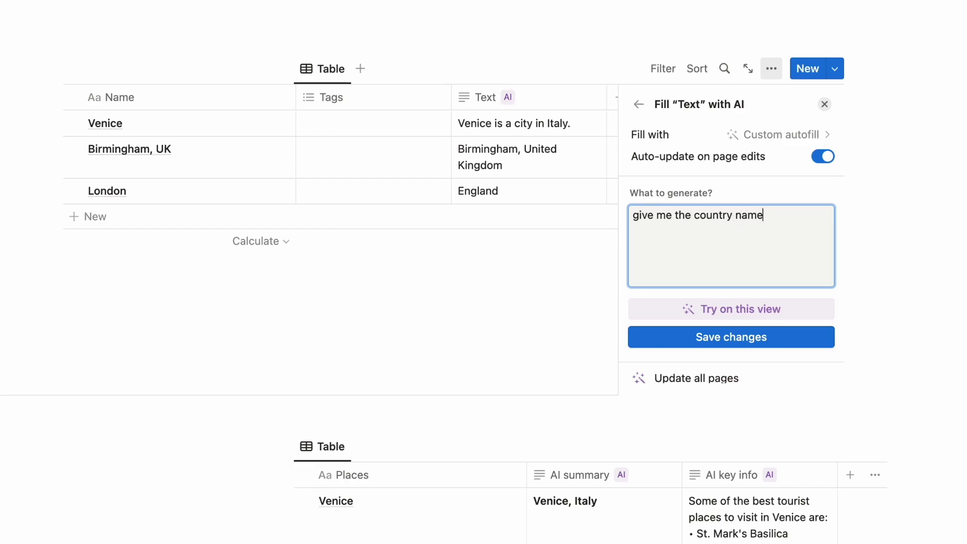
pyautogui.click(733, 315)
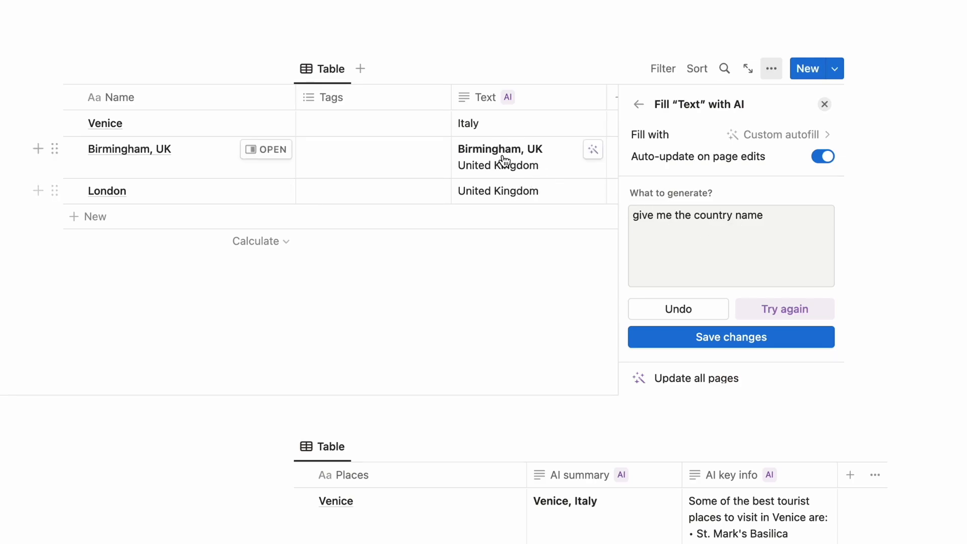
# Rename 'Birmingham, UK' to 'Birmingham' in the Name column.
pyautogui.click(194, 154)
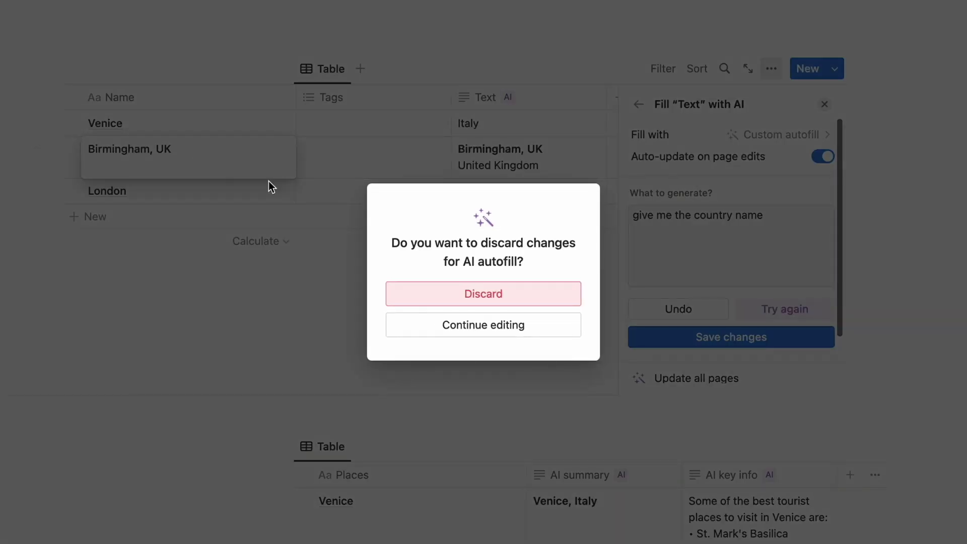
pyautogui.click(469, 324)
pyautogui.click(228, 156)
pyautogui.press('BackSpace')
pyautogui.press('BackSpace')
pyautogui.press('BackSpace')
pyautogui.press('BackSpace')
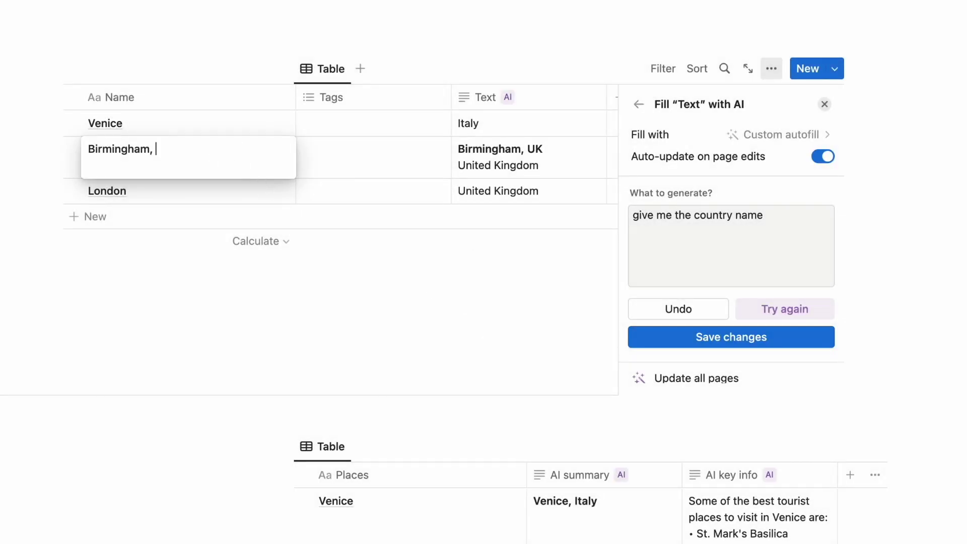
pyautogui.press('Return')
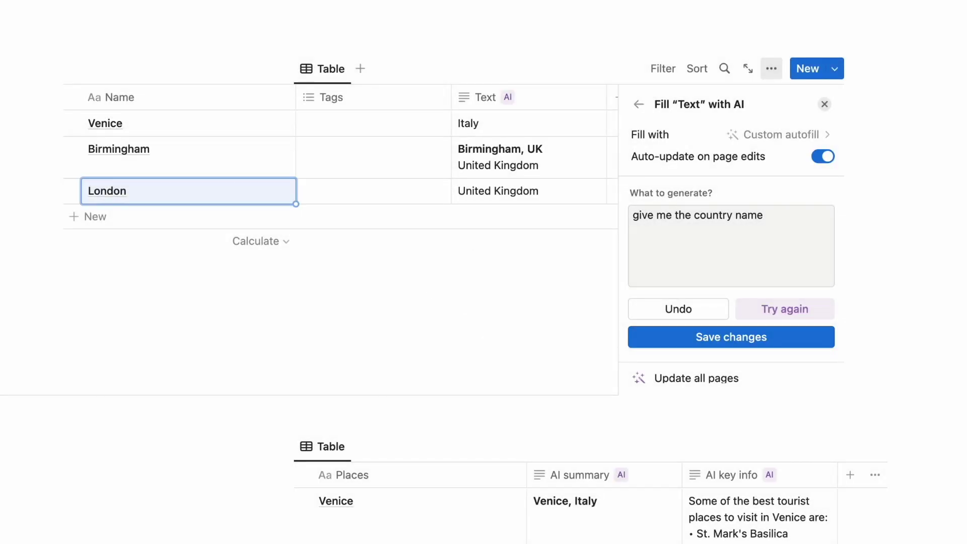
# Refine the prompt to return only the country name, re-test it, and save.
pyautogui.click(770, 310)
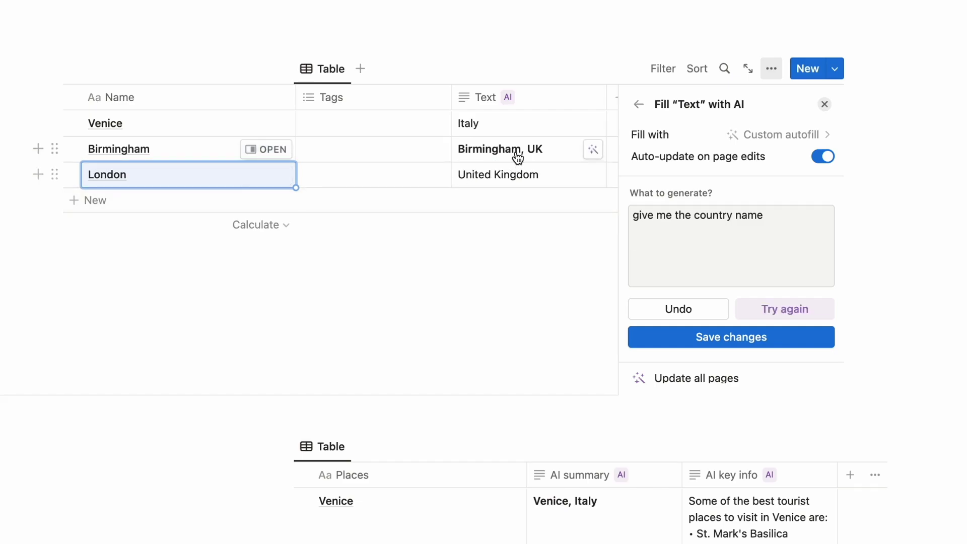
pyautogui.click(773, 220)
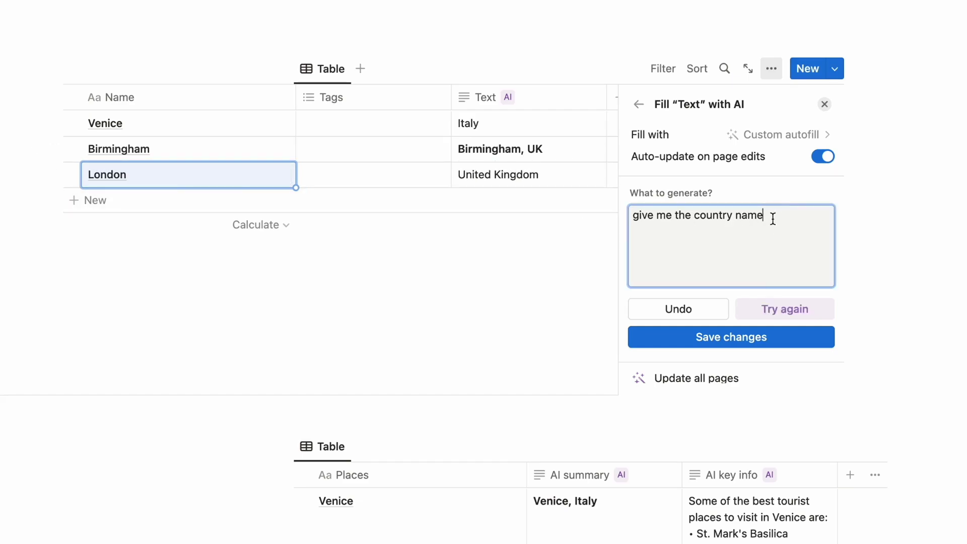
pyautogui.write(', without the name of the city')
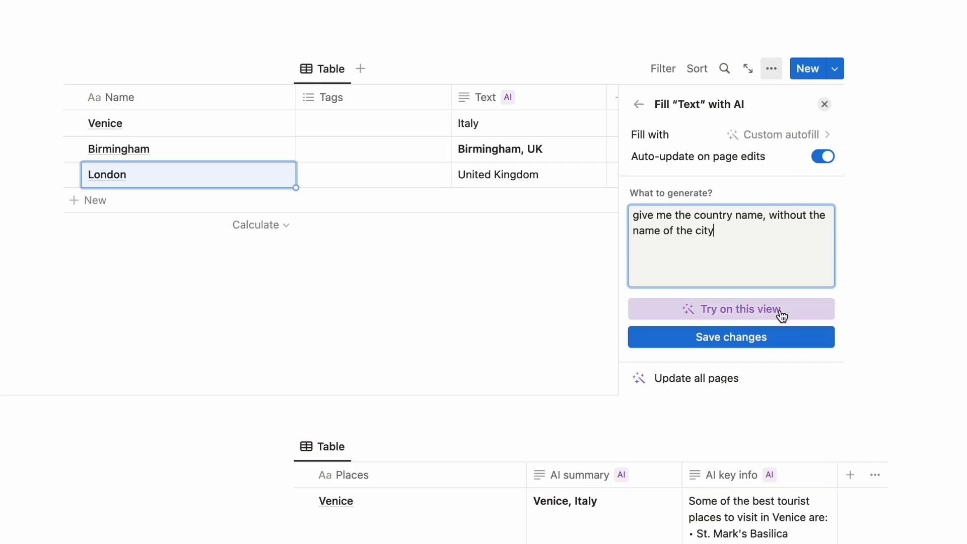
pyautogui.click(781, 310)
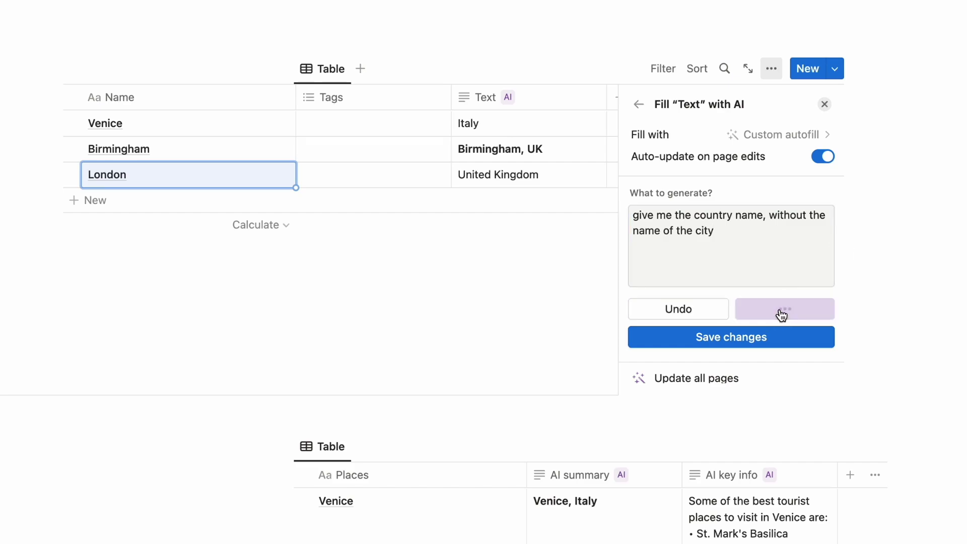
pyautogui.click(758, 338)
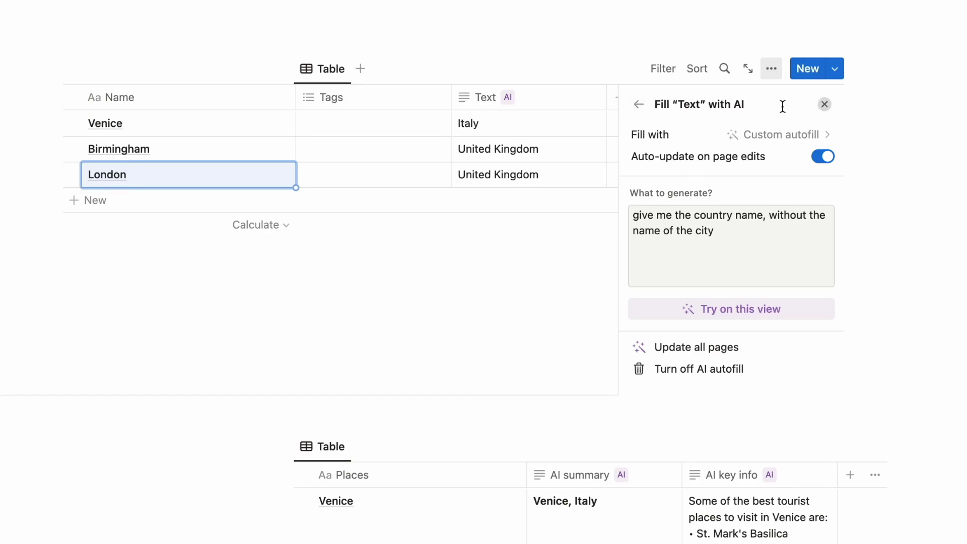
# Rename the AI Text column to Country.
pyautogui.click(639, 104)
pyautogui.press('Escape')
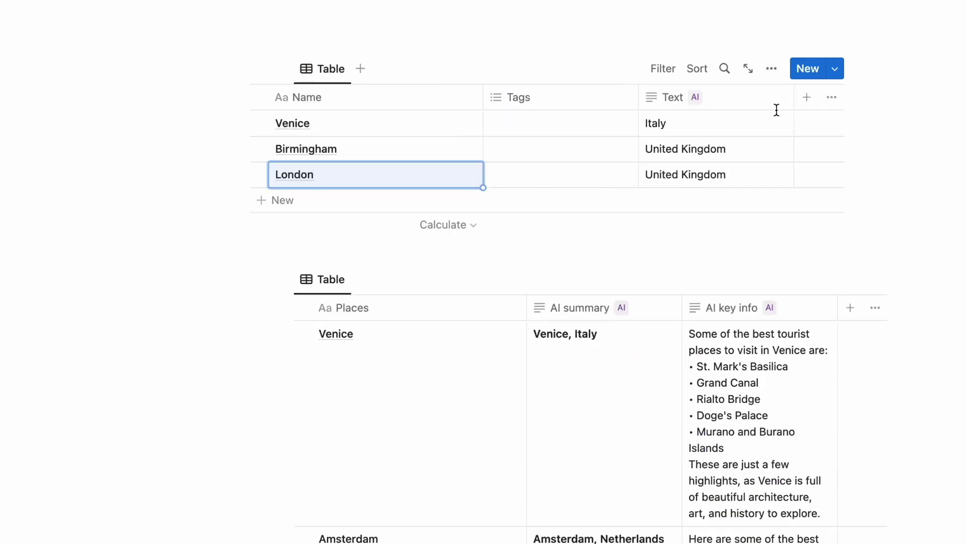
pyautogui.click(657, 99)
pyautogui.click(701, 129)
pyautogui.doubleClick(700, 129)
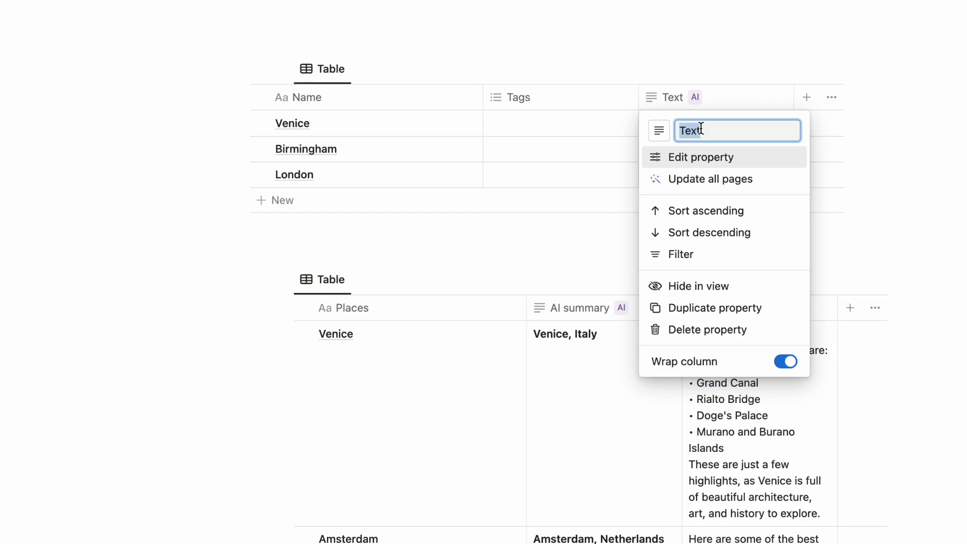
pyautogui.write('Country')
pyautogui.press('Return')
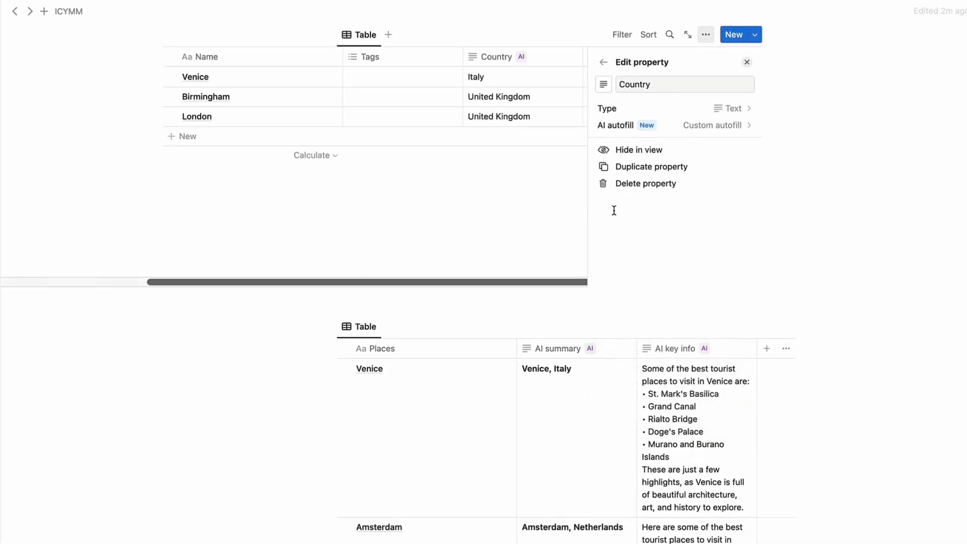
pyautogui.click(535, 201)
# Move Country next to Name, delete the Tags column, and narrow both columns.
pyautogui.scroll(3, 532, 217)
pyautogui.scroll(1, 532, 217)
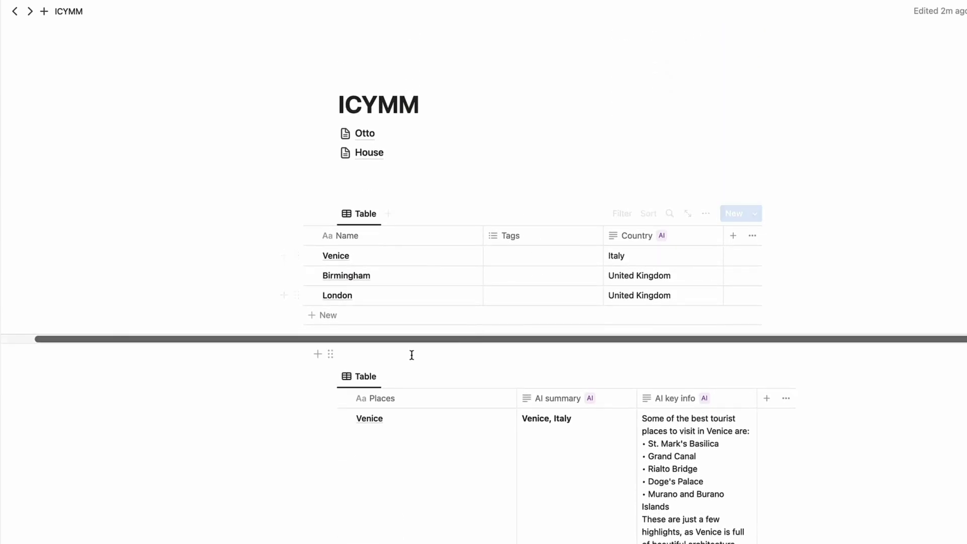
pyautogui.click(367, 343)
pyautogui.press('Return')
pyautogui.press('Return')
pyautogui.press('Return')
pyautogui.press('Return')
pyautogui.press('Return')
pyautogui.press('Return')
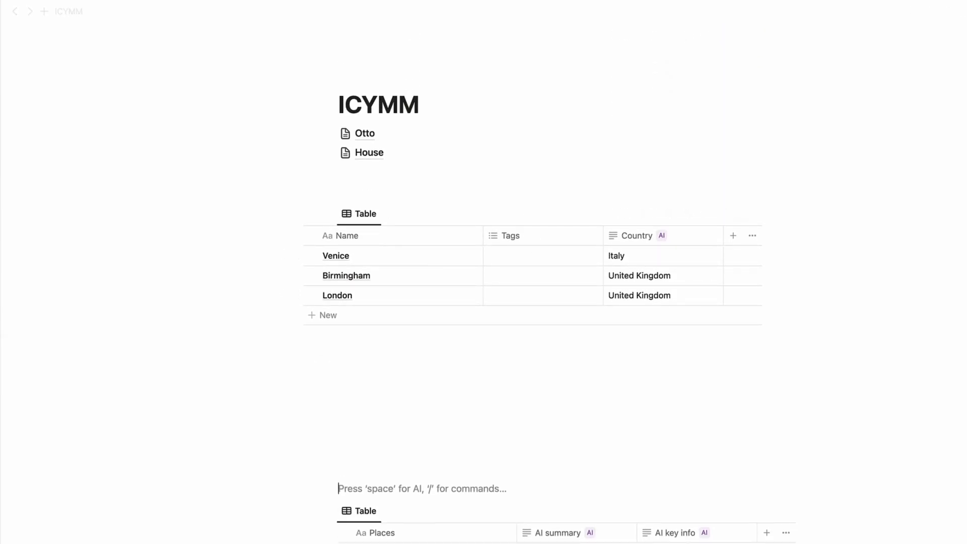
pyautogui.moveTo(638, 236); pyautogui.dragTo(535, 235)
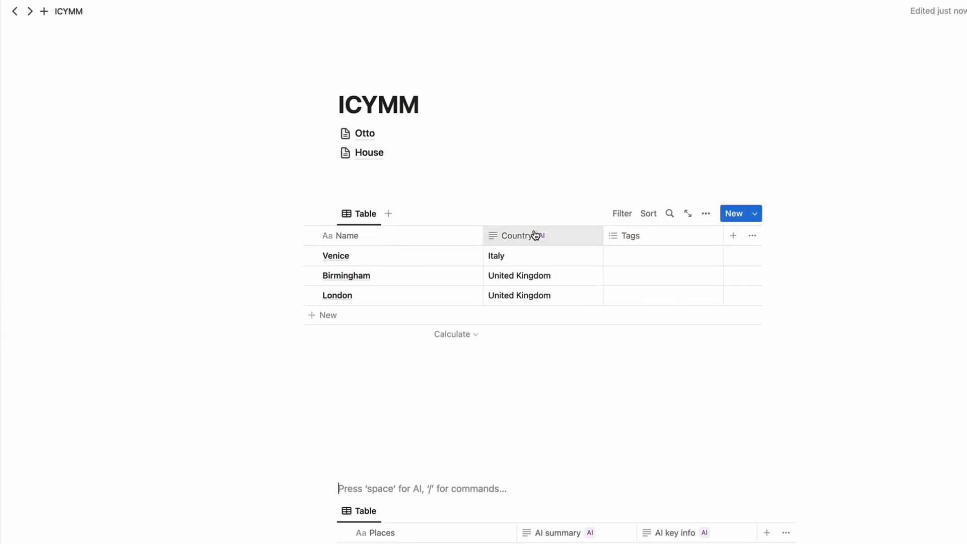
pyautogui.click(641, 235)
pyautogui.click(643, 397)
pyautogui.click(548, 351)
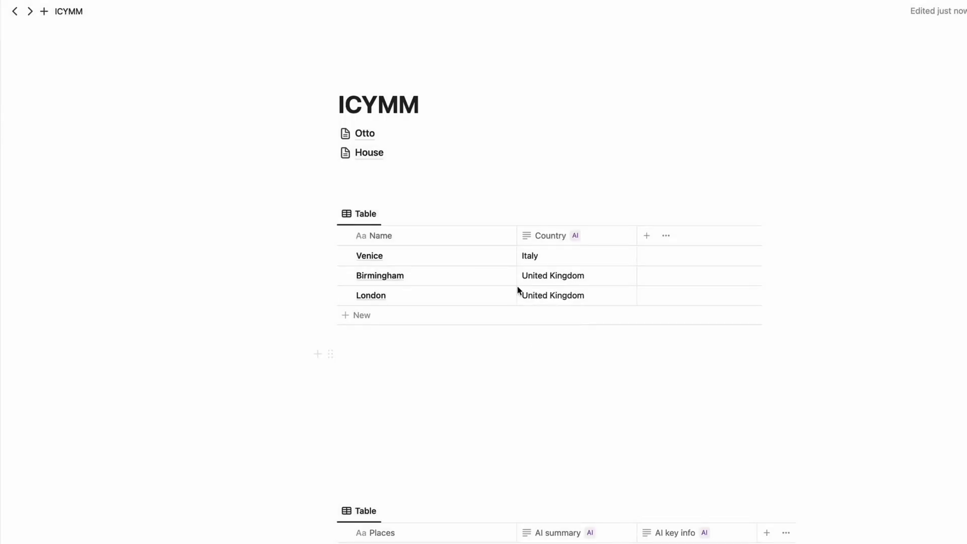
pyautogui.moveTo(517, 235); pyautogui.dragTo(428, 246)
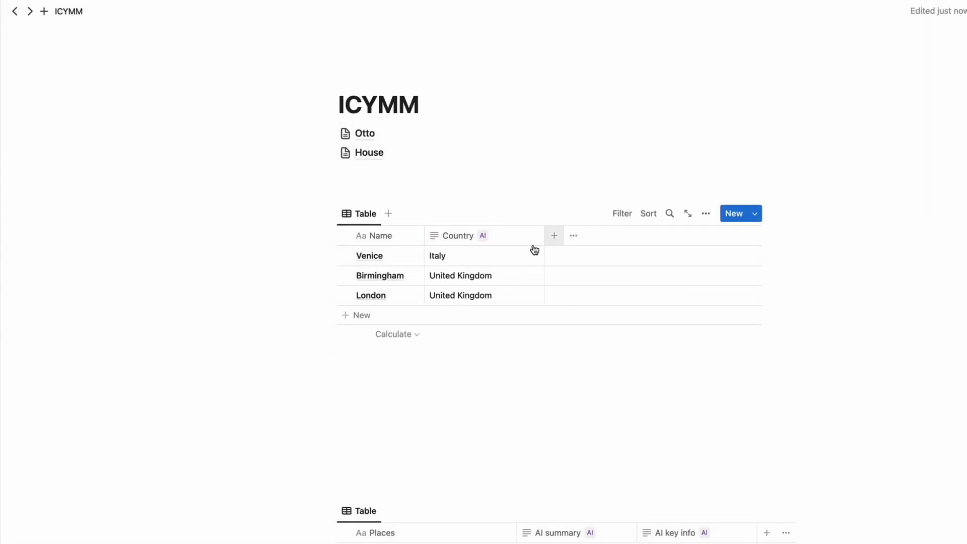
pyautogui.moveTo(543, 235); pyautogui.dragTo(509, 234)
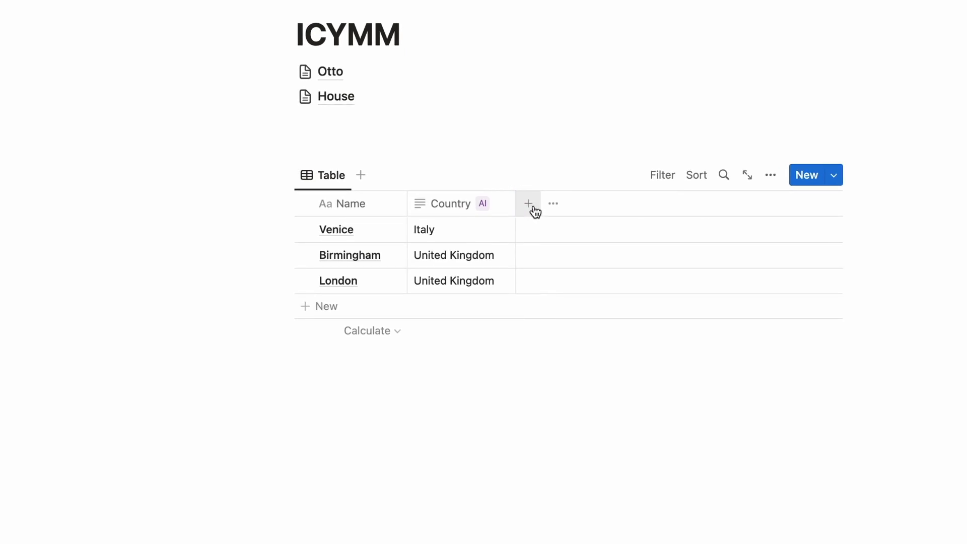
# Add an AI custom autofill column with a country flag emoji prompt, tested and saved.
pyautogui.click(528, 204)
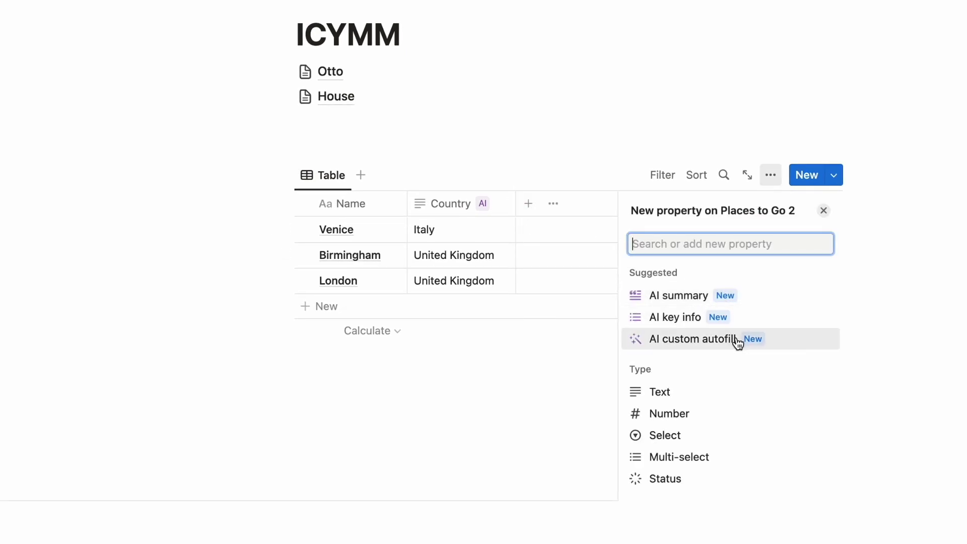
pyautogui.click(734, 338)
pyautogui.click(701, 326)
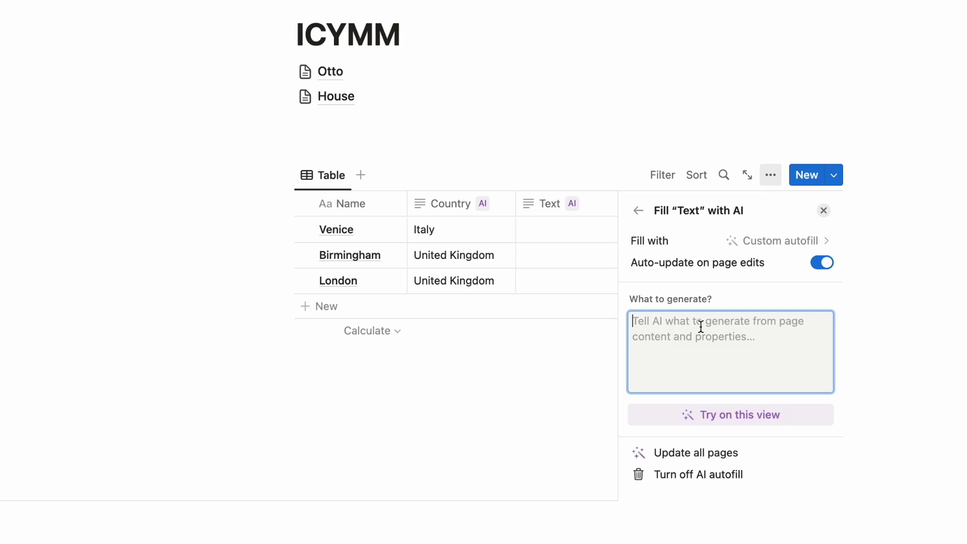
pyautogui.write('give me the emoji the country this is associated with')
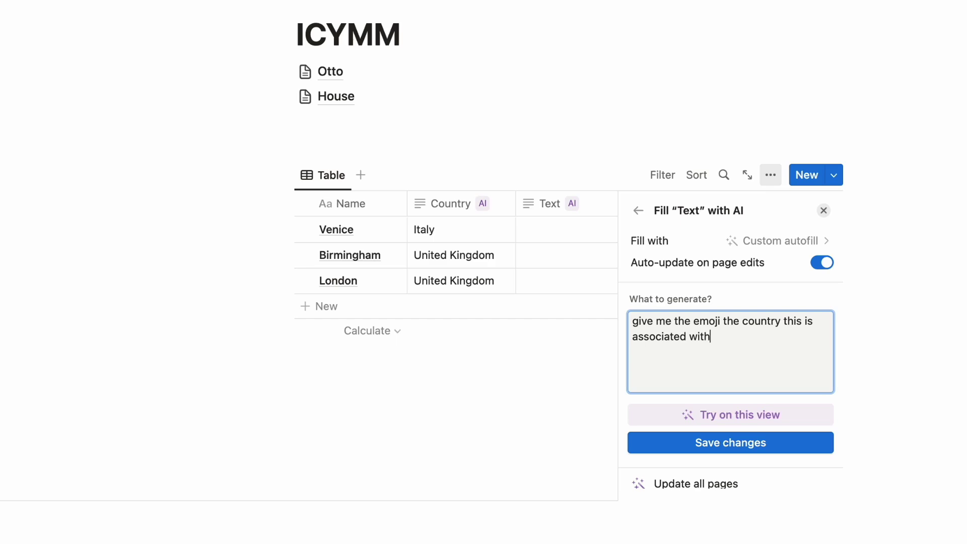
pyautogui.click(730, 414)
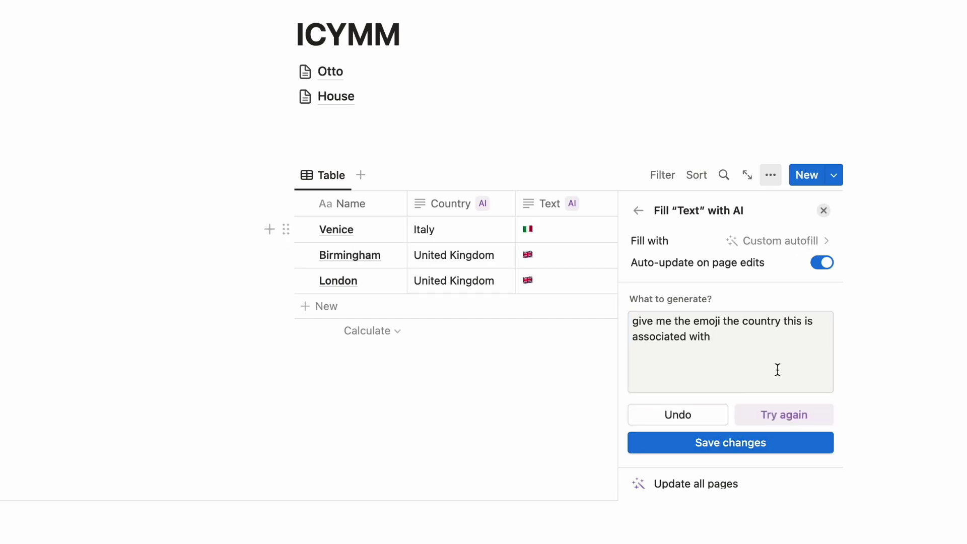
pyautogui.click(758, 442)
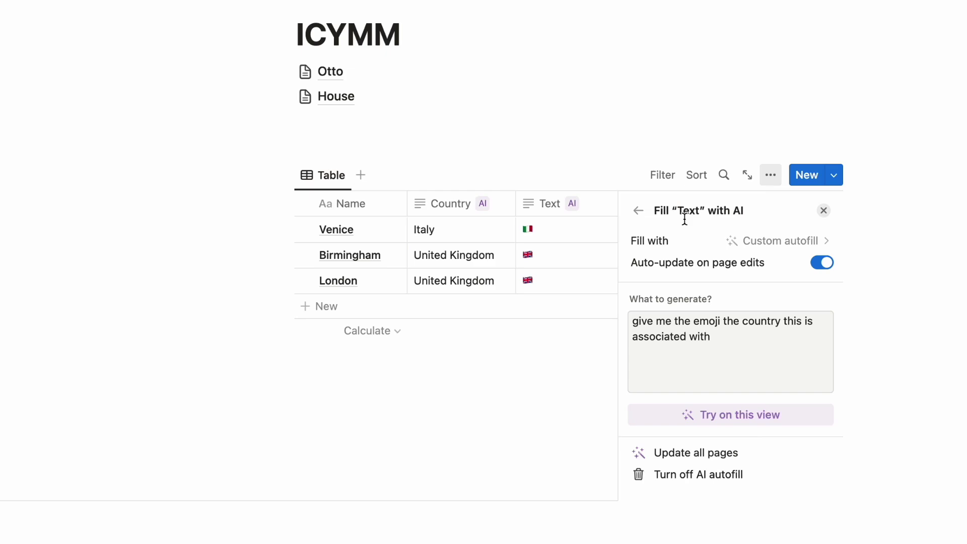
# Narrow the new Text column and update all pages to fill in the flags.
pyautogui.click(824, 211)
pyautogui.moveTo(671, 201); pyautogui.dragTo(567, 206)
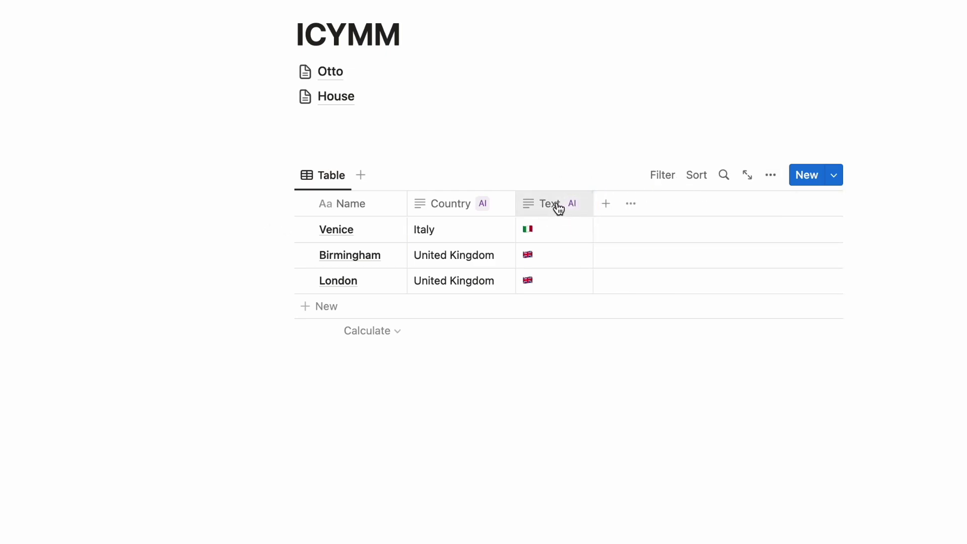
pyautogui.click(549, 206)
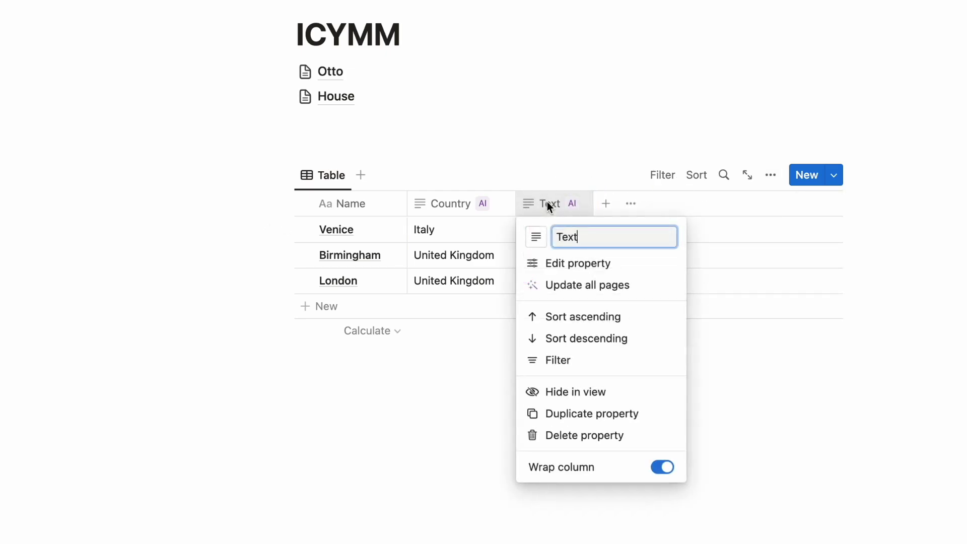
pyautogui.click(598, 286)
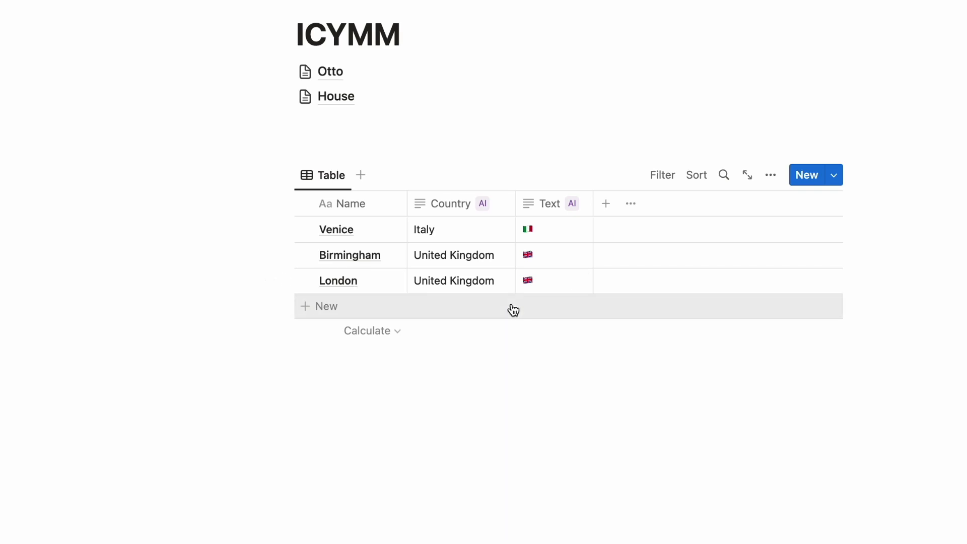
# Add a Text 1 AI autofill column prompted 'Give me 5 tourist locations I should visit for…', then save.
pyautogui.click(606, 204)
pyautogui.click(756, 339)
pyautogui.click(683, 316)
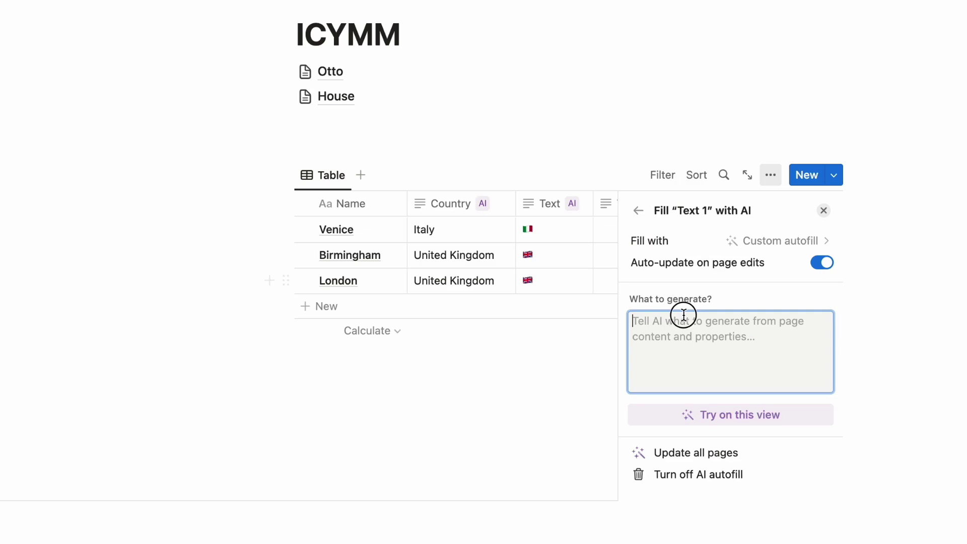
pyautogui.write('Gi')
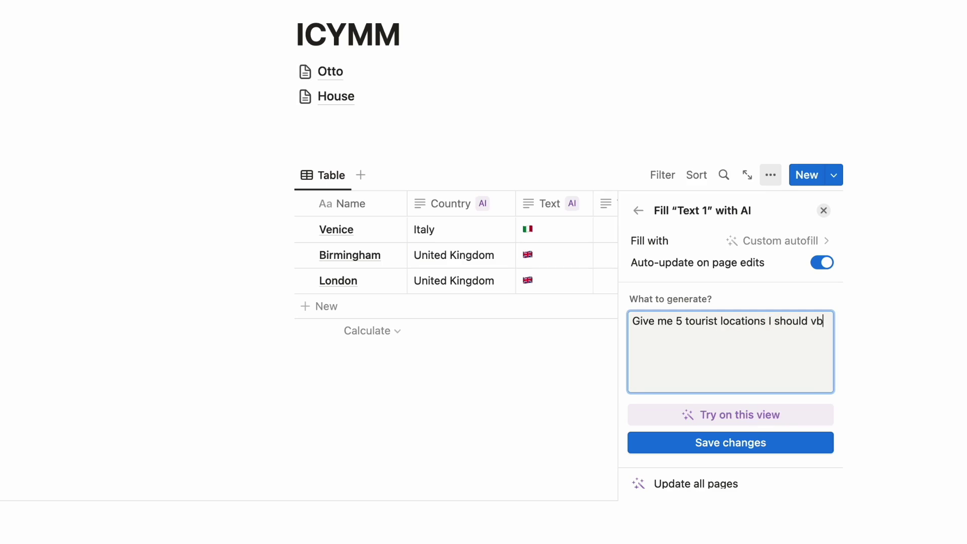
pyautogui.write('ve me 5 tourist locations I should visit for this city')
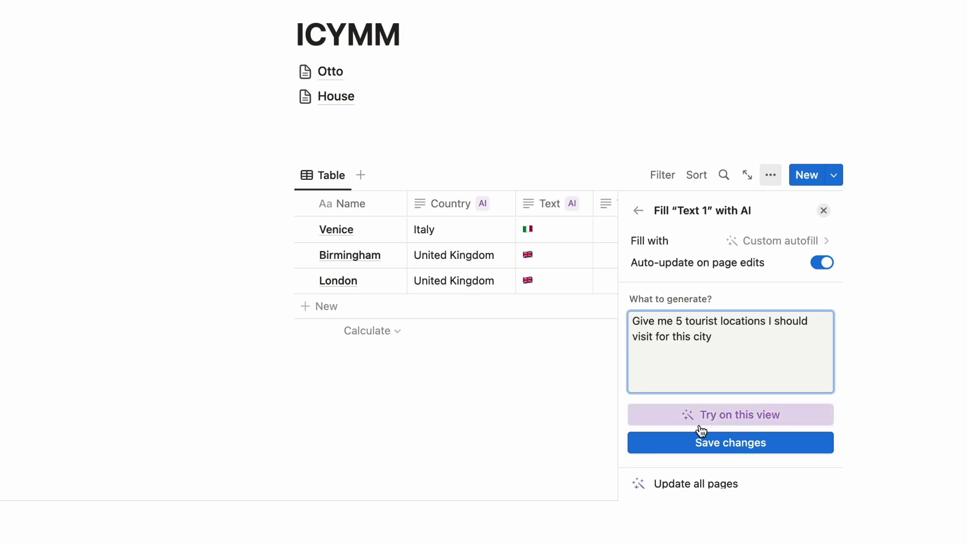
pyautogui.click(727, 418)
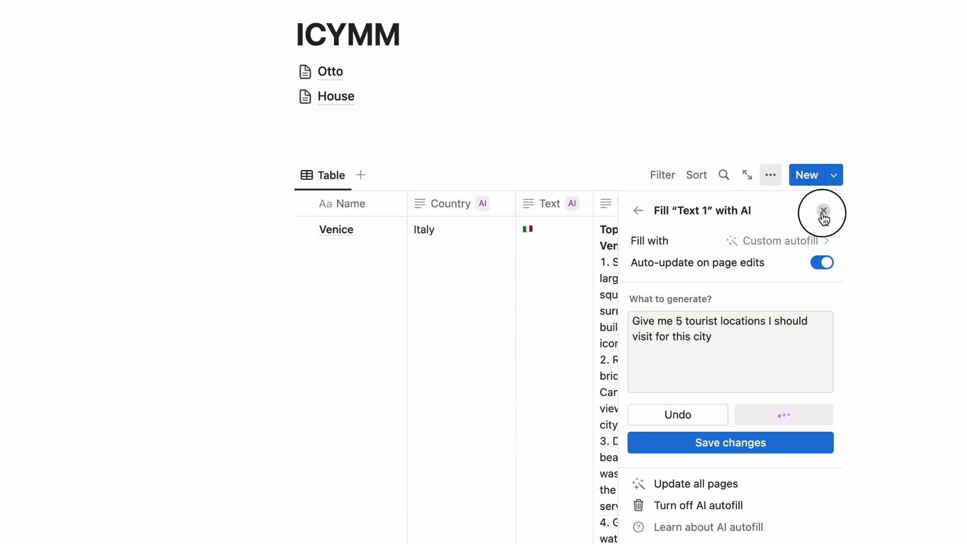
pyautogui.click(617, 235)
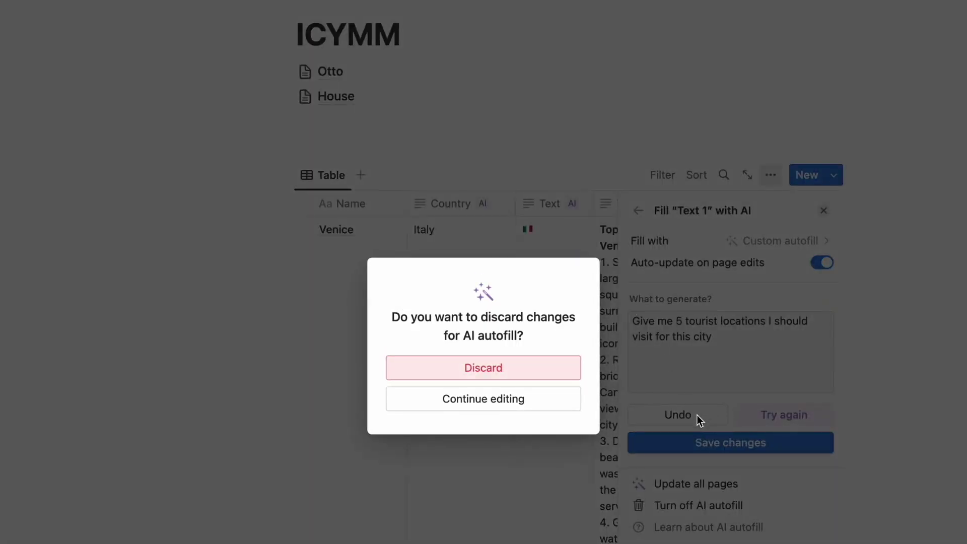
pyautogui.click(518, 410)
pyautogui.click(731, 456)
pyautogui.click(824, 210)
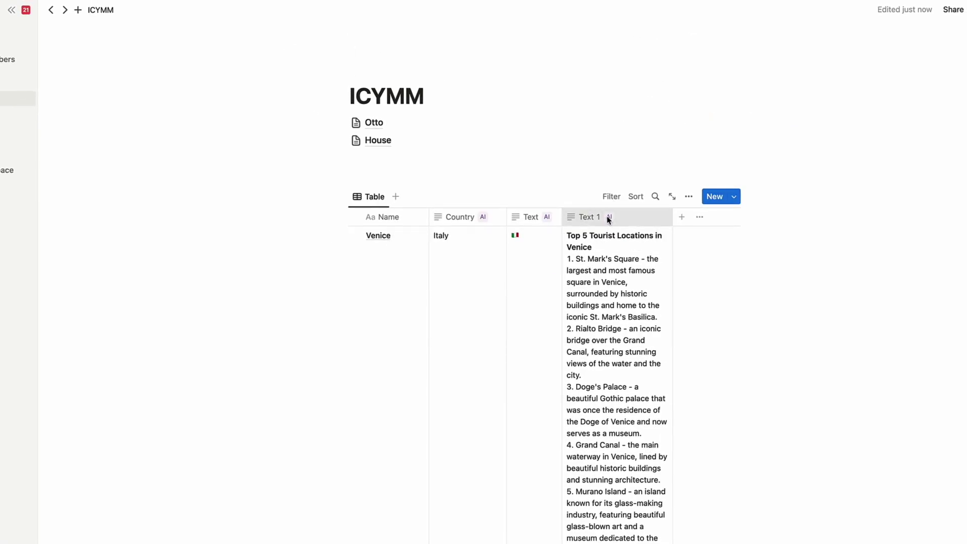
# Revise Text 1's AI prompt to list five attractions without descriptions, save it, and widen the column.
pyautogui.click(607, 220)
pyautogui.click(611, 260)
pyautogui.click(658, 119)
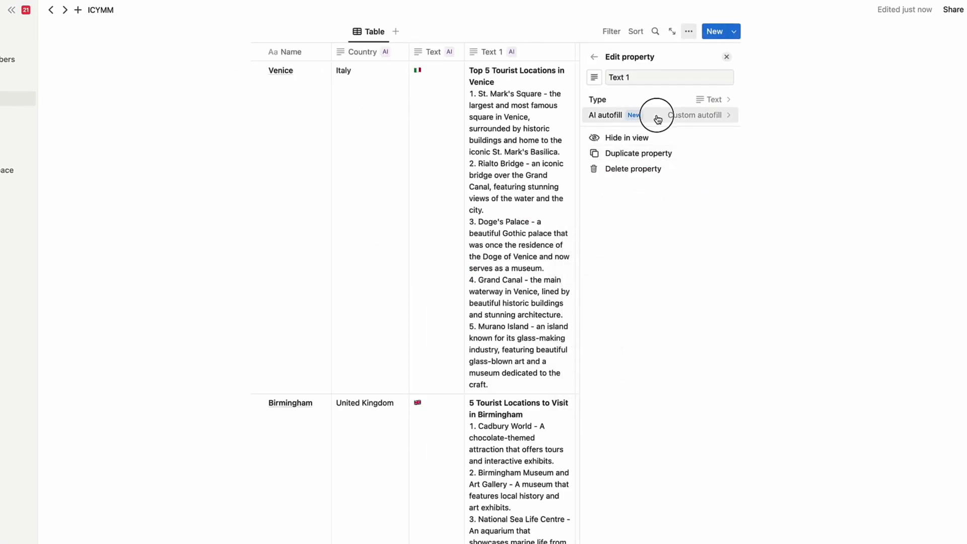
pyautogui.click(668, 150)
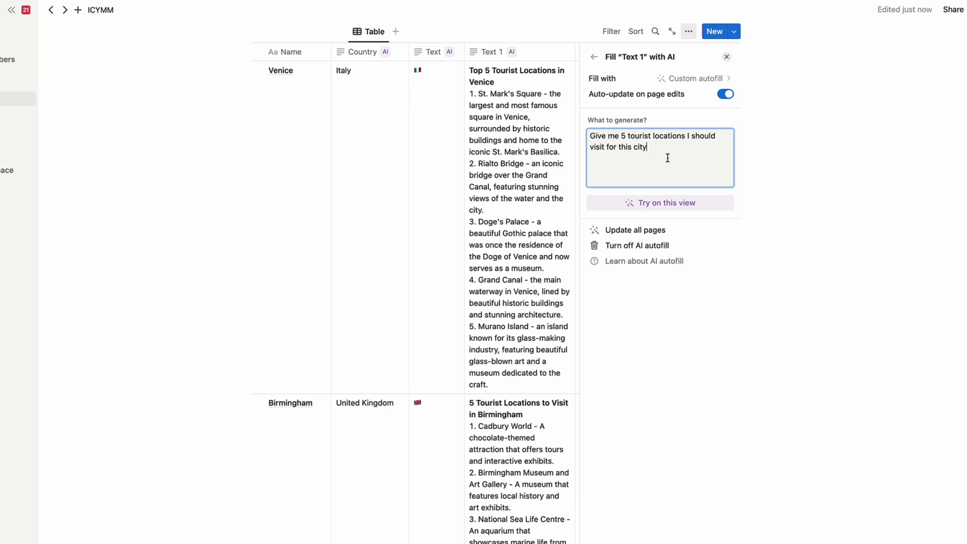
pyautogui.write('-  keep to a short list, without descriptions')
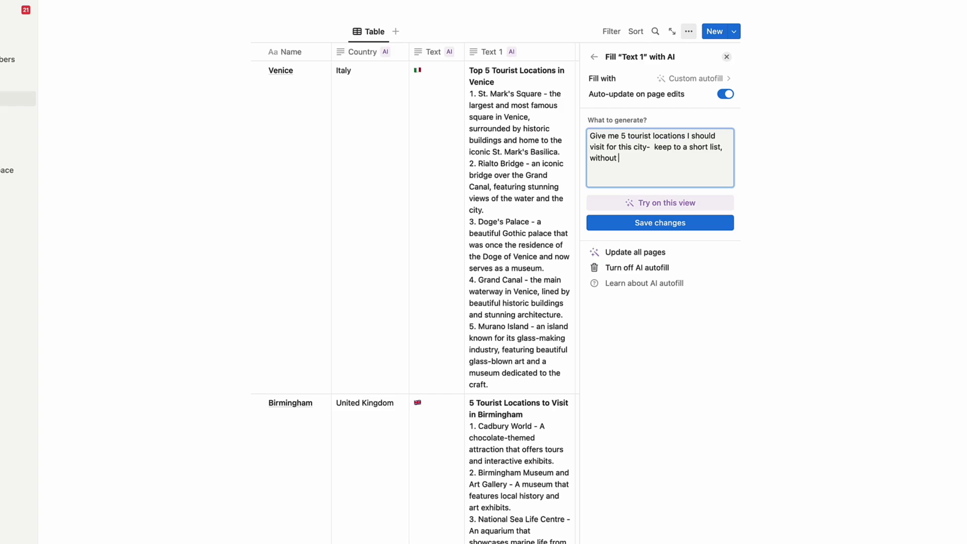
pyautogui.click(664, 203)
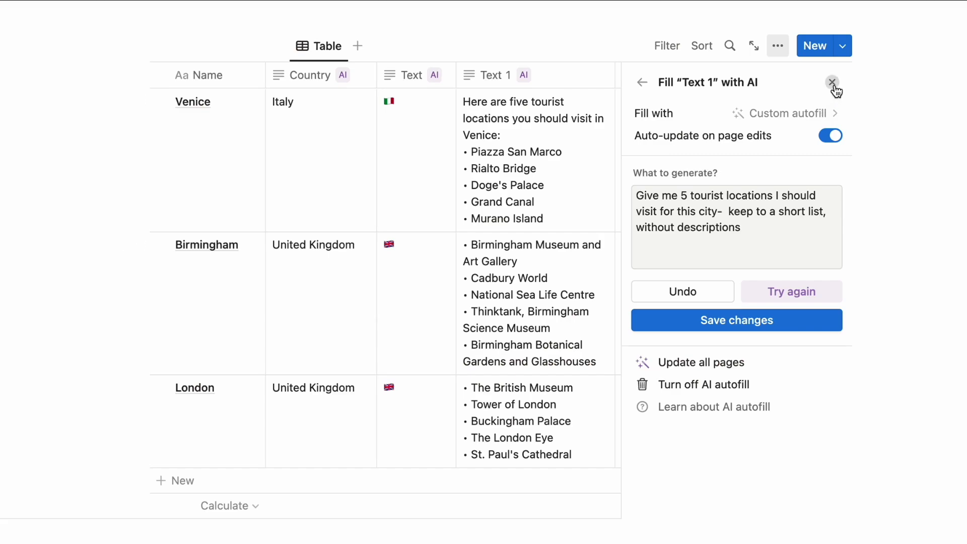
pyautogui.click(755, 322)
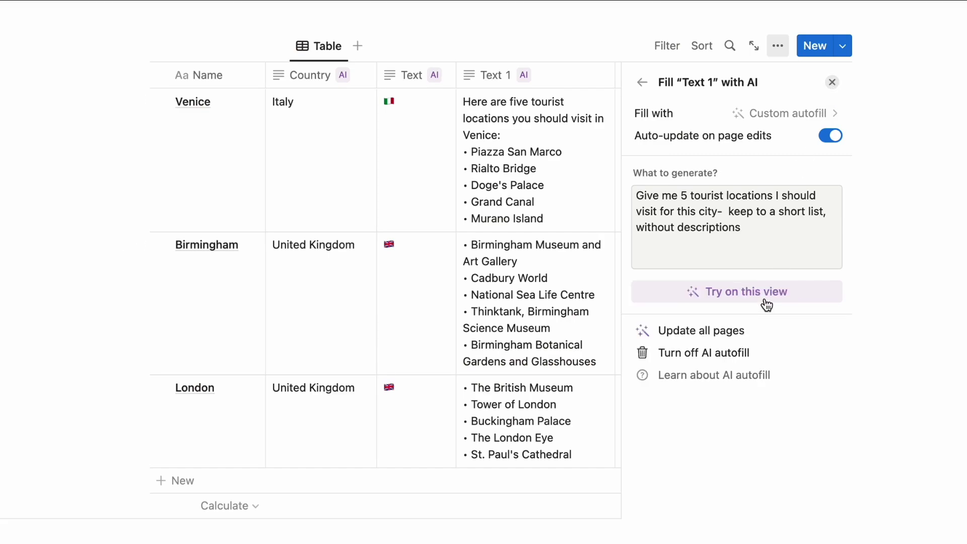
pyautogui.click(831, 82)
pyautogui.scroll(4, 641, 311)
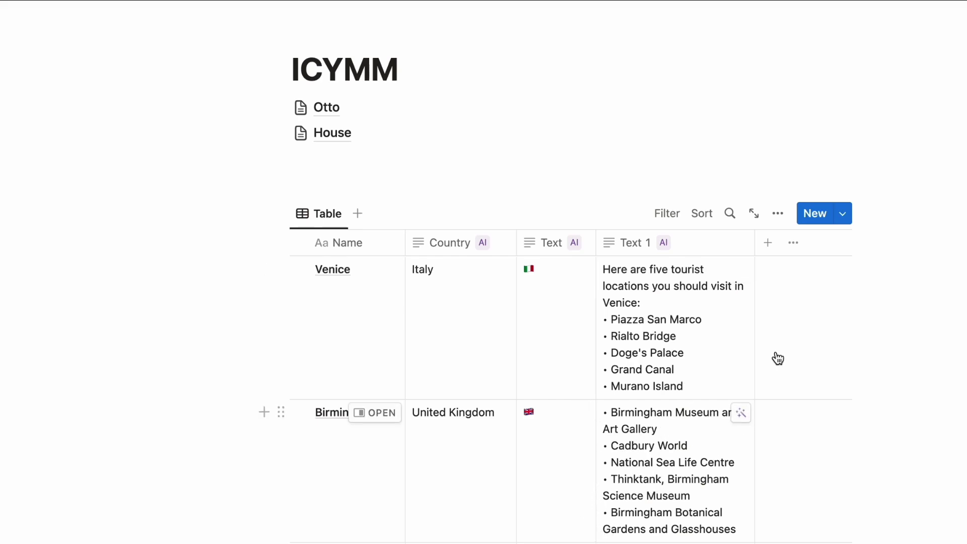
pyautogui.moveTo(754, 245); pyautogui.dragTo(887, 259)
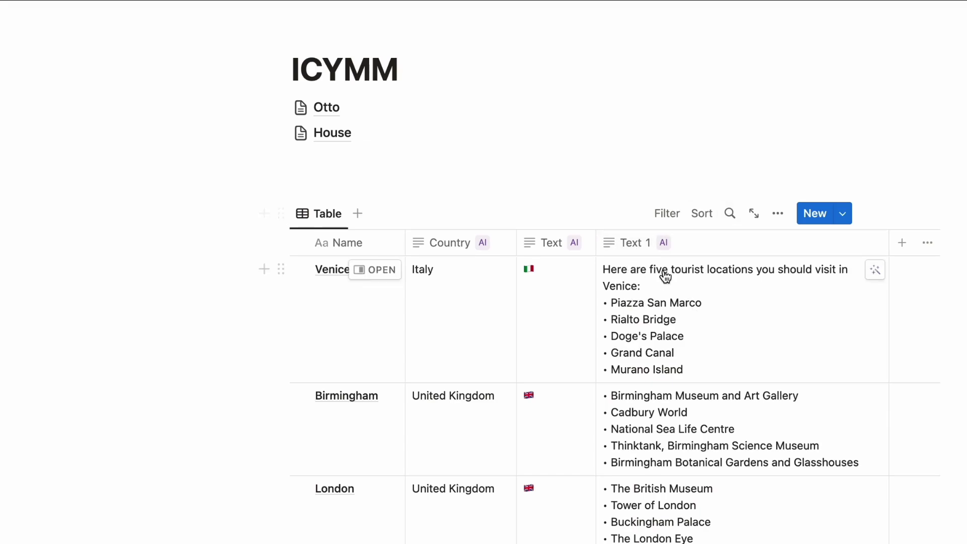
# Extend the Text 1 AI prompt to return bullet points only, removing the intro sentence, and save it.
pyautogui.click(658, 245)
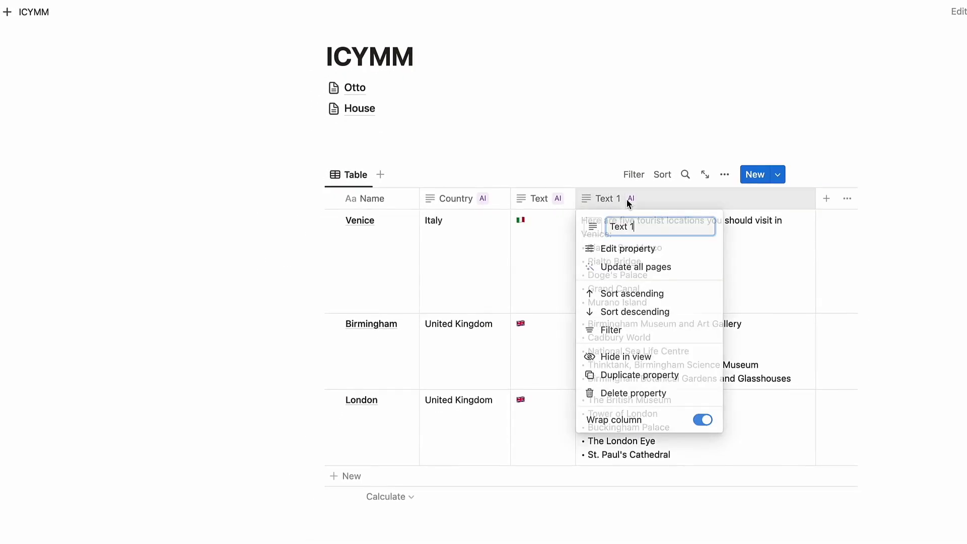
pyautogui.click(626, 289)
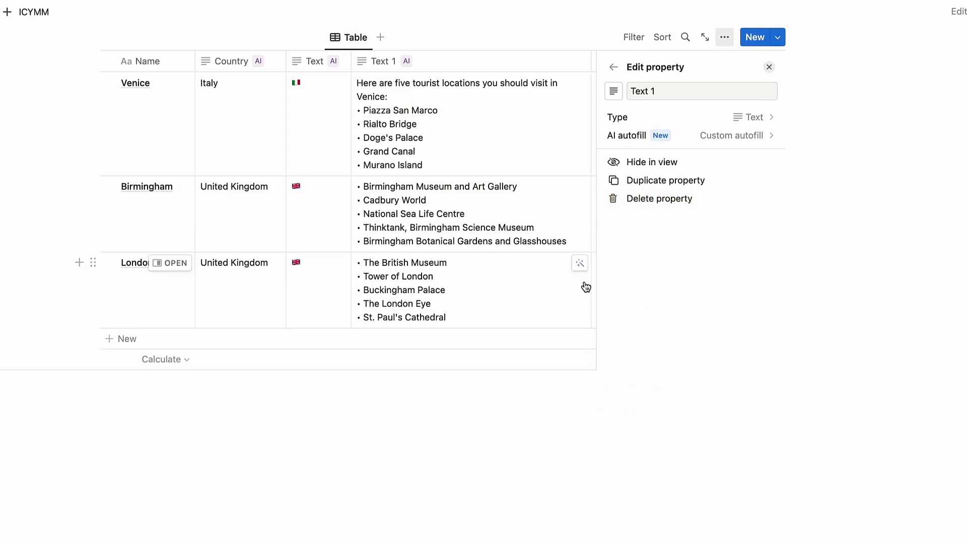
pyautogui.click(705, 146)
pyautogui.click(715, 188)
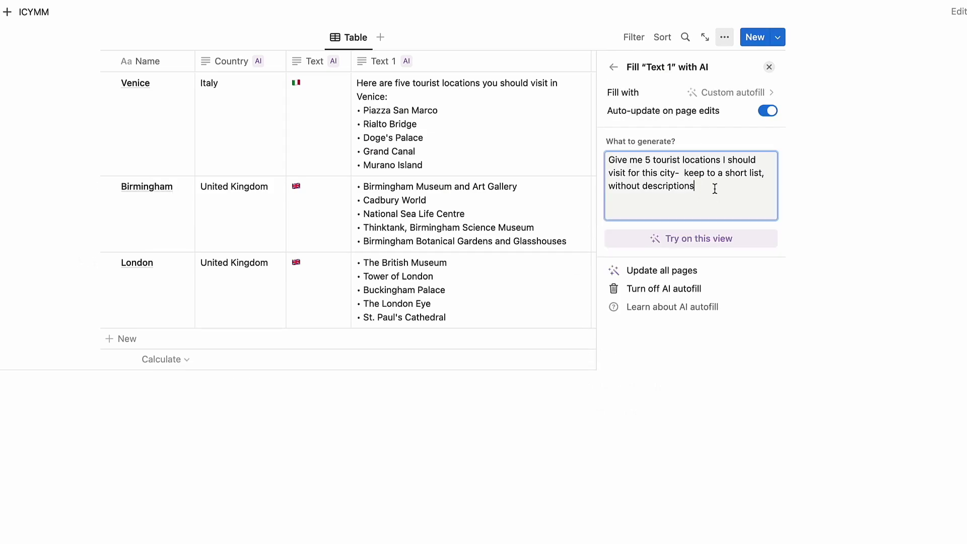
pyautogui.write(', remove anything but bullet points')
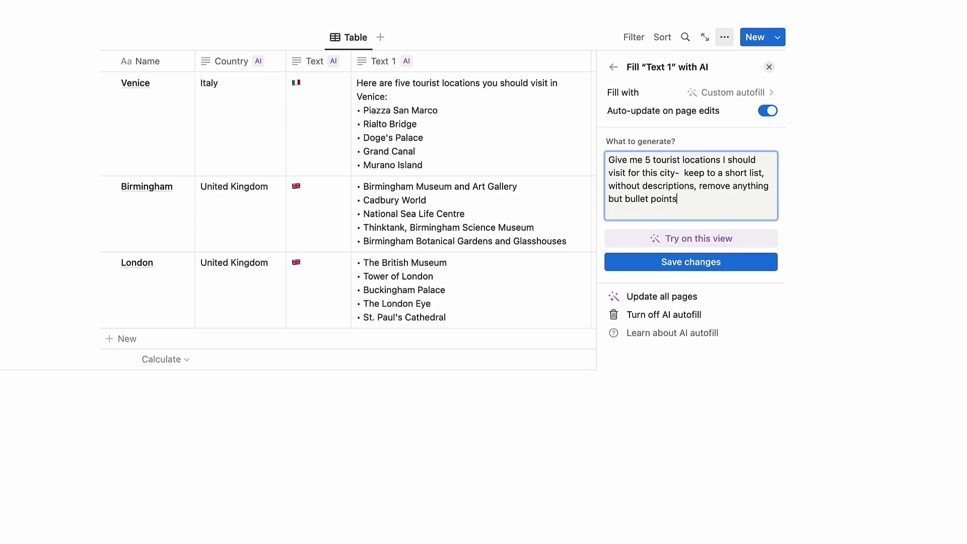
pyautogui.click(699, 238)
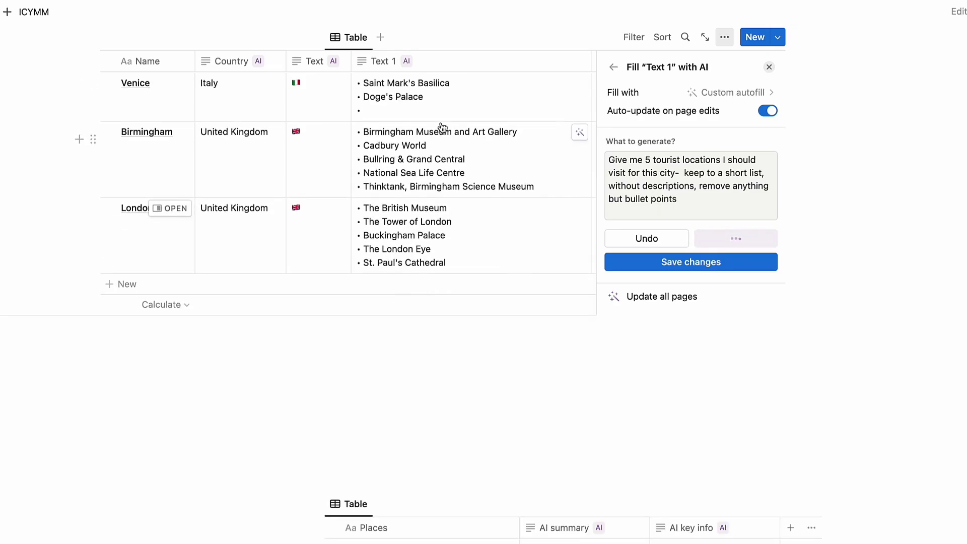
pyautogui.click(724, 264)
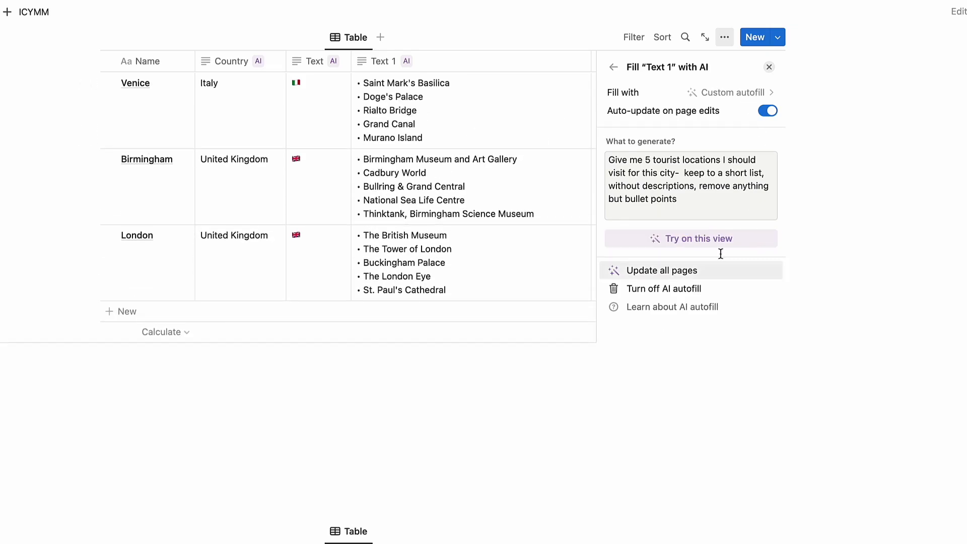
pyautogui.click(769, 67)
pyautogui.scroll(3, 687, 150)
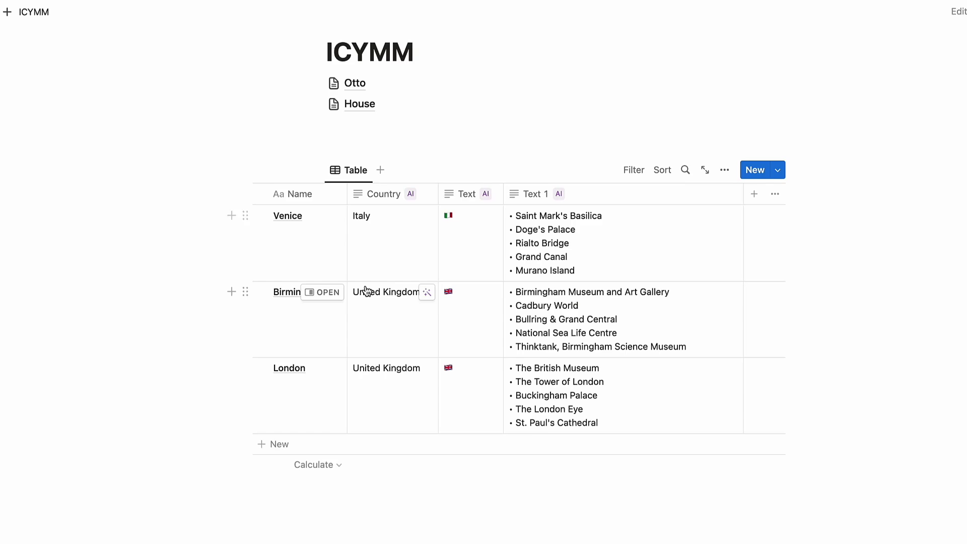
pyautogui.scroll(2, 368, 291)
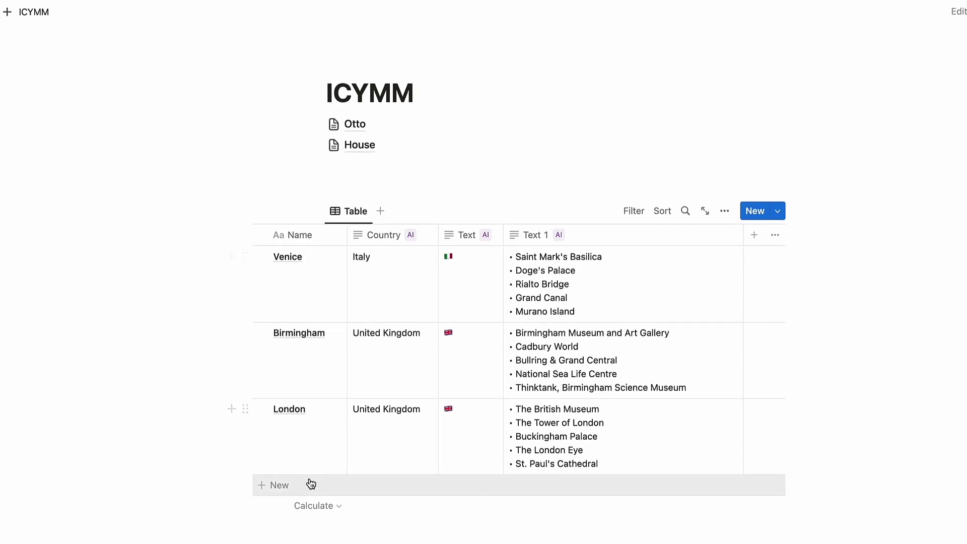
# Add a new row for the city Swindon.
pyautogui.click(315, 485)
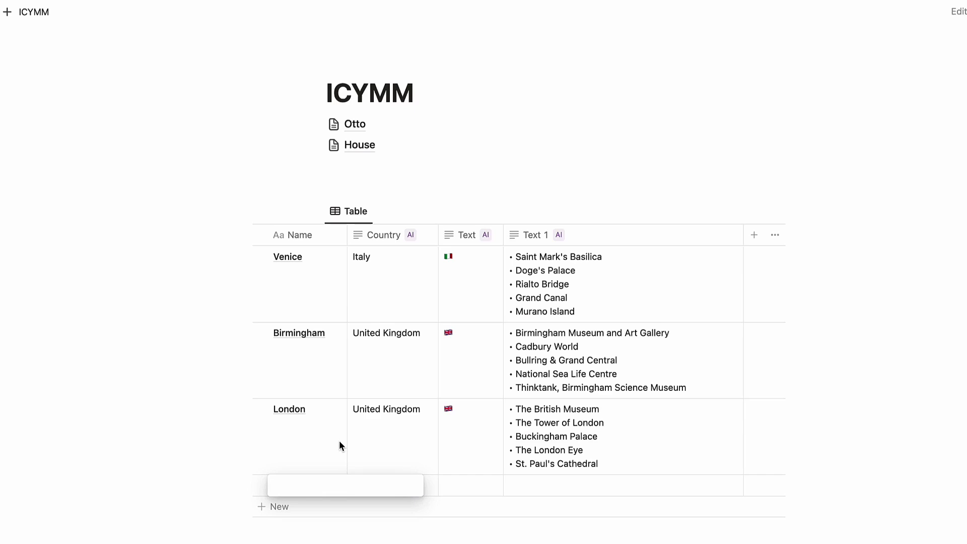
pyautogui.write('Swindo')
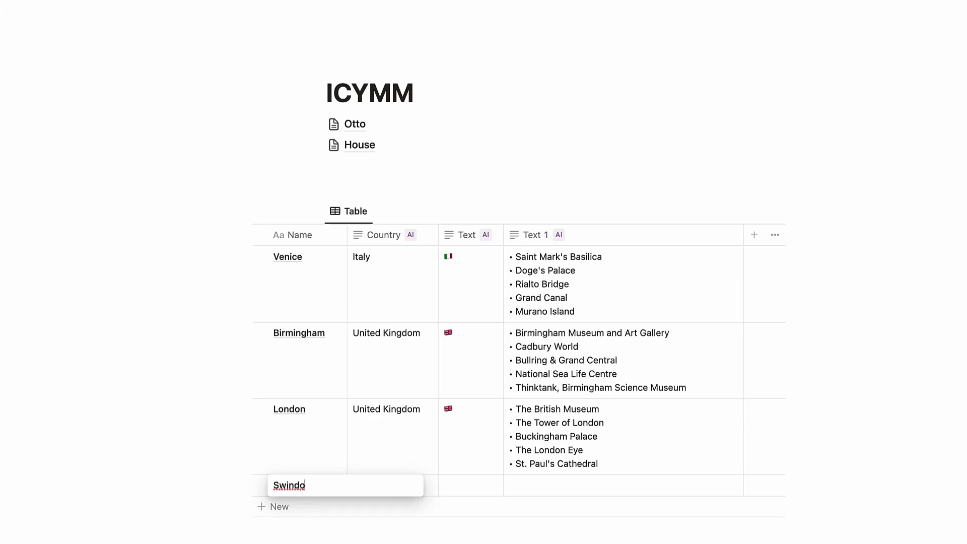
pyautogui.write('n')
pyautogui.press('Return')
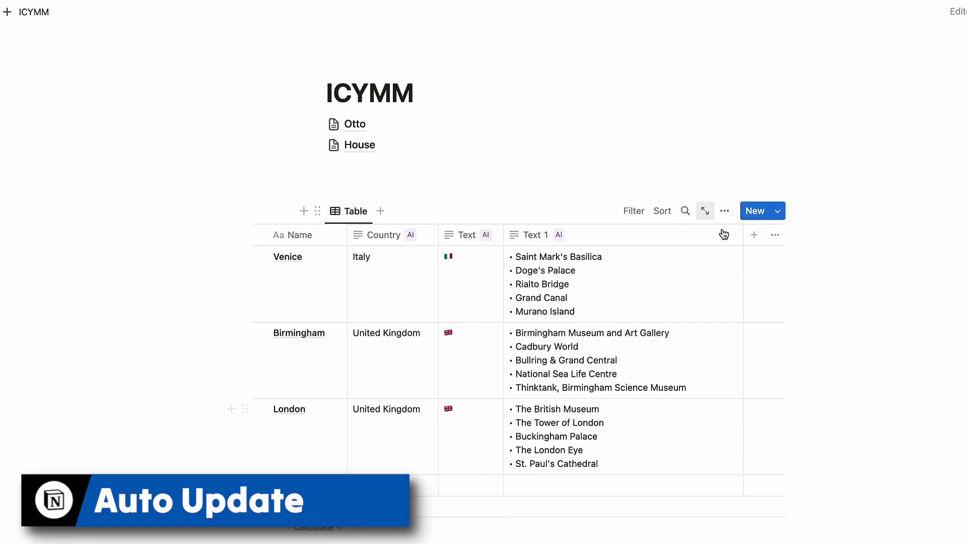
# Regenerate the Text 1 column for all rows, replacing the existing values.
pyautogui.click(708, 237)
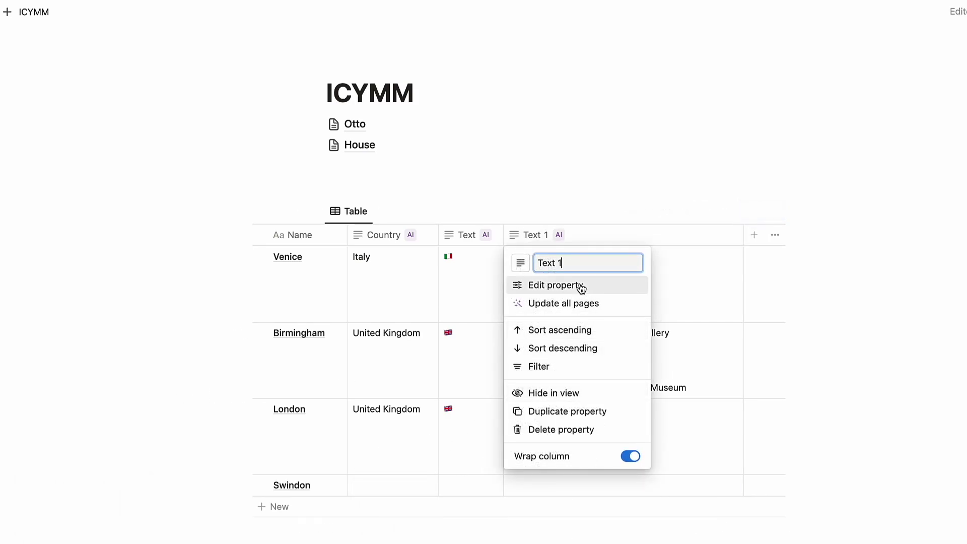
pyautogui.click(579, 303)
pyautogui.click(514, 418)
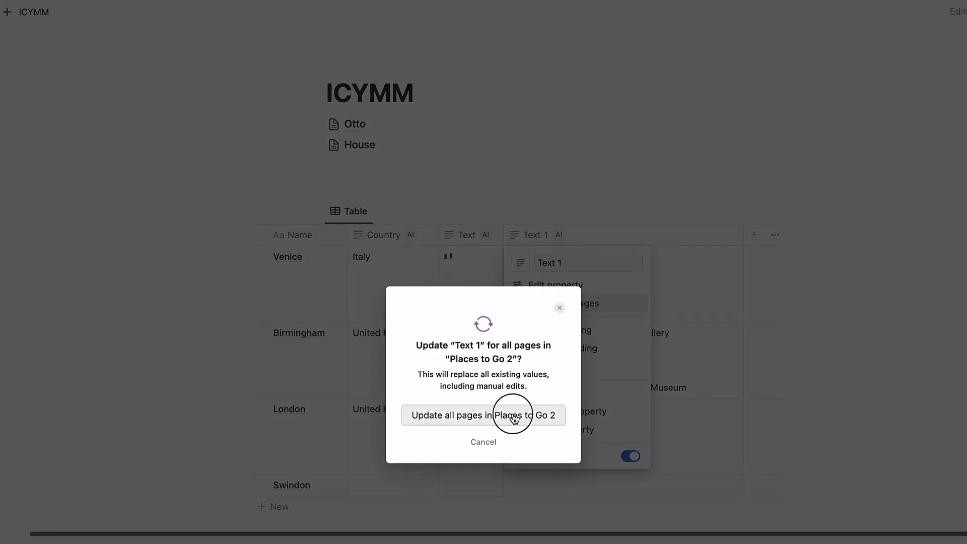
pyautogui.press('Escape')
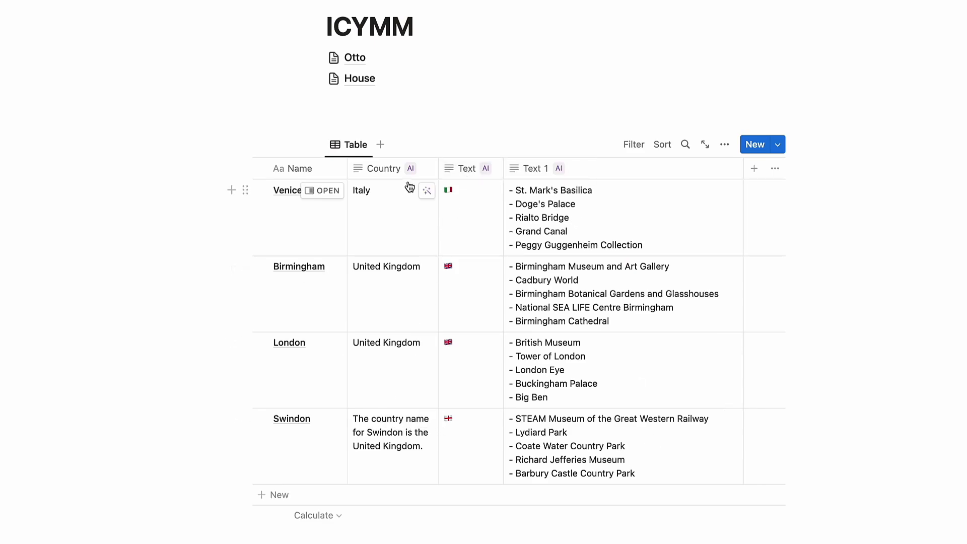
# Change the Country AI prompt to ask for just the country name and rerun it on the rows.
pyautogui.click(383, 168)
pyautogui.click(388, 216)
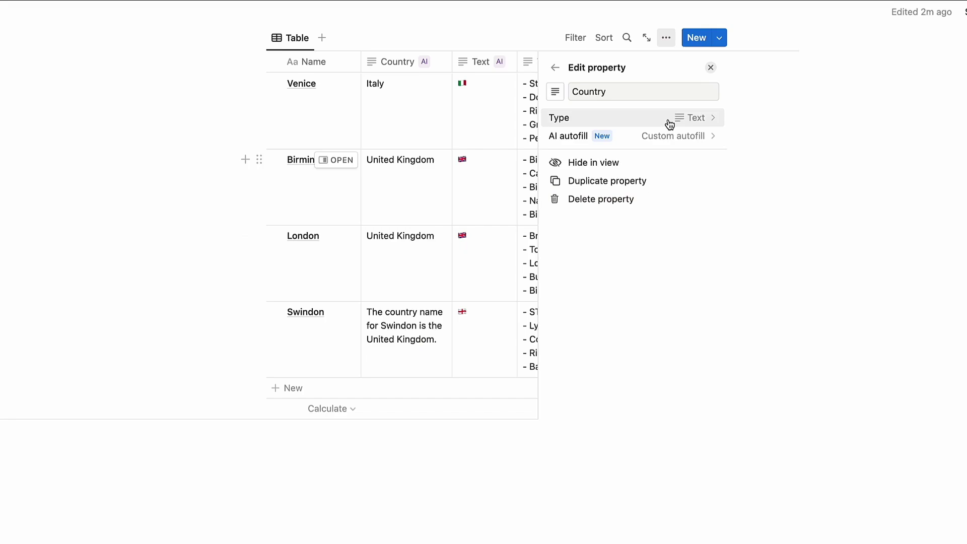
pyautogui.click(673, 135)
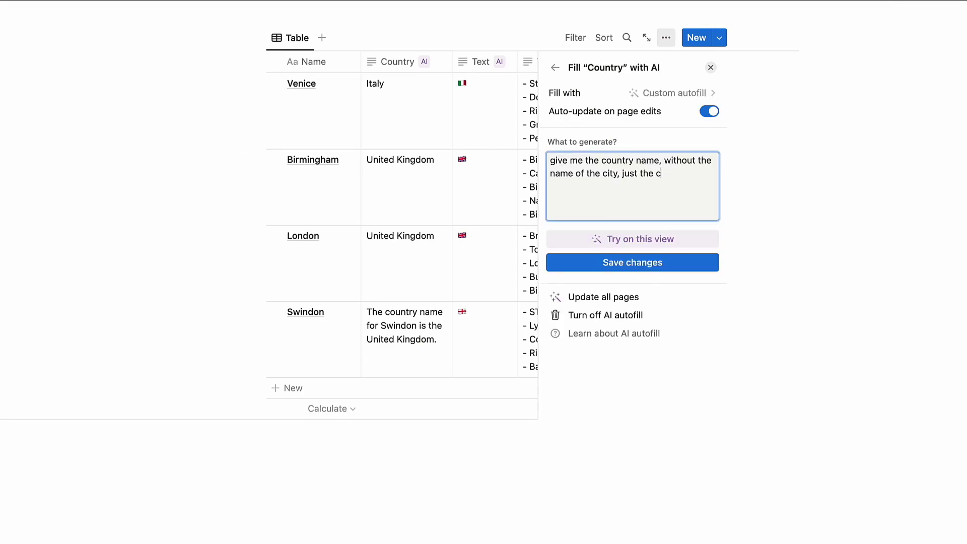
pyautogui.write('ry name')
pyautogui.press('Return')
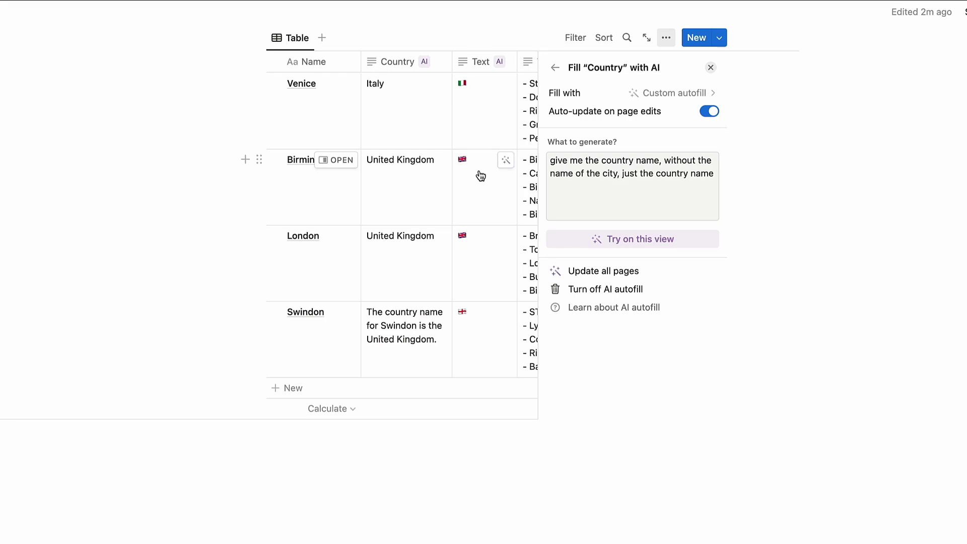
pyautogui.click(662, 242)
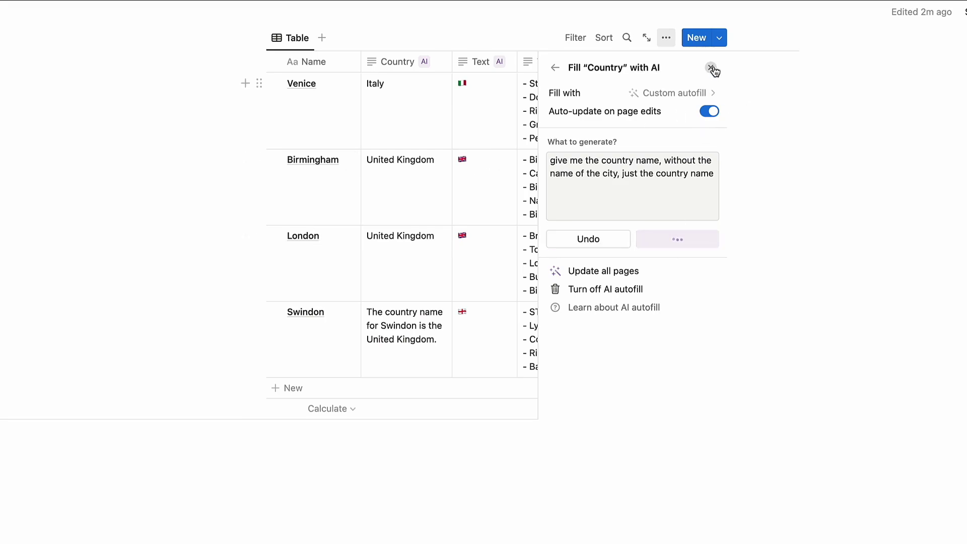
pyautogui.click(712, 67)
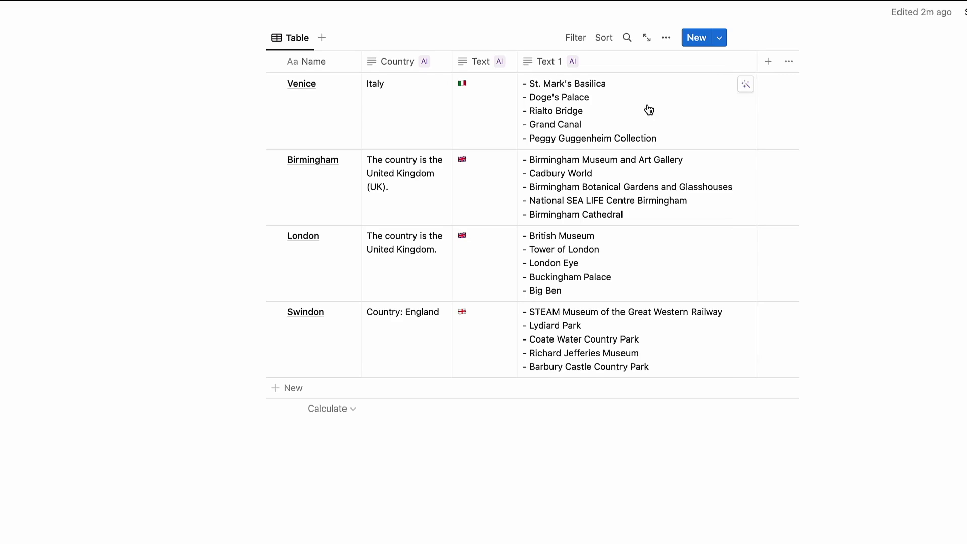
pyautogui.scroll(3, 472, 242)
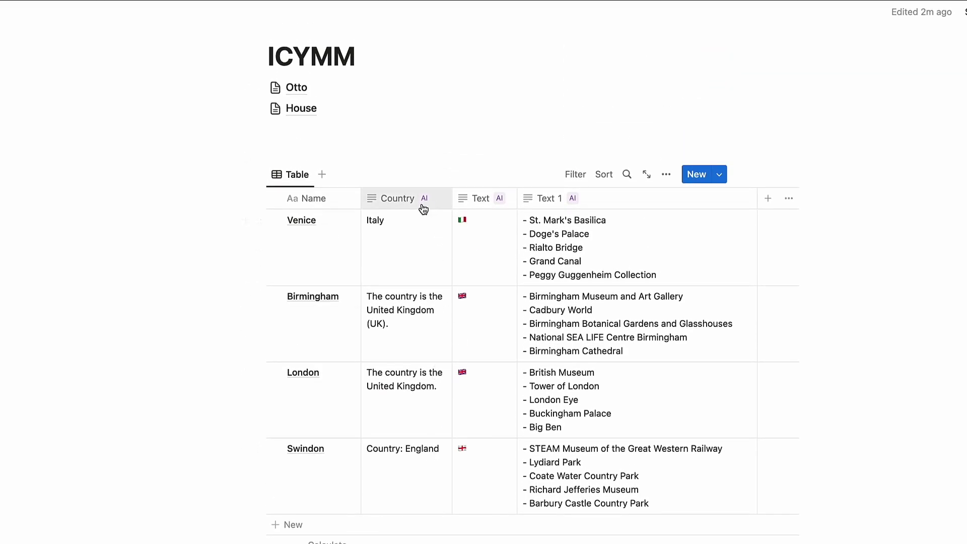
pyautogui.scroll(1, 549, 302)
pyautogui.hscroll(1, 548, 302)
pyautogui.hscroll(2, 548, 302)
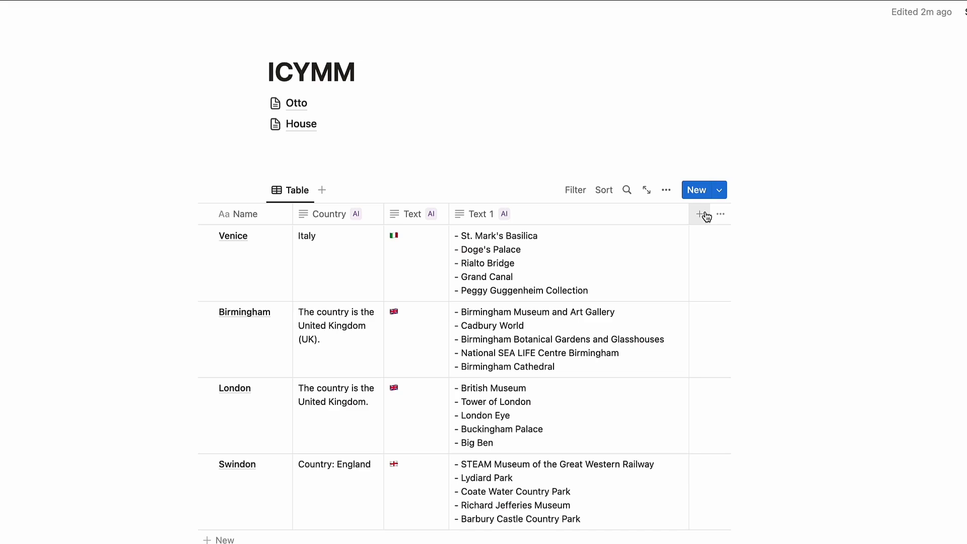
pyautogui.click(705, 216)
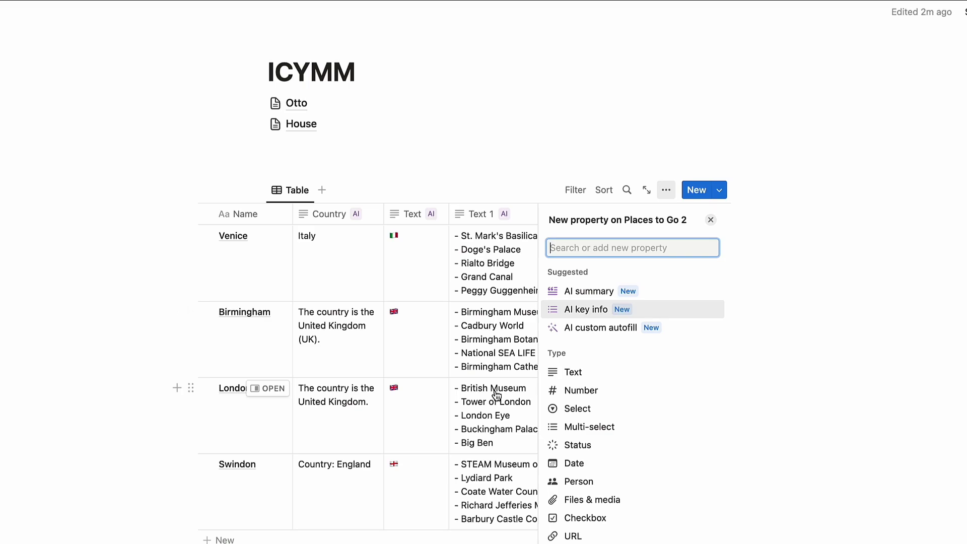
pyautogui.click(711, 221)
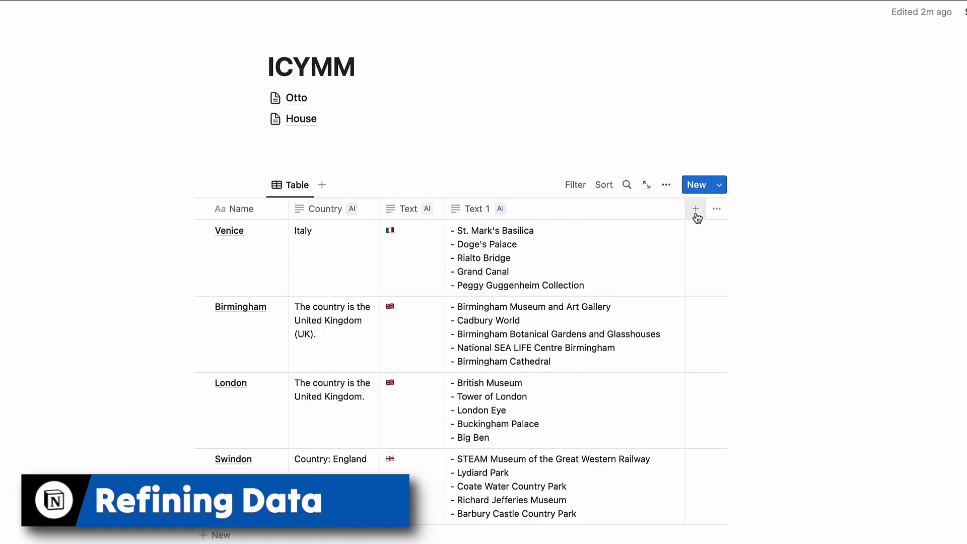
# Add a Status column and move it between Country and Text.
pyautogui.click(697, 217)
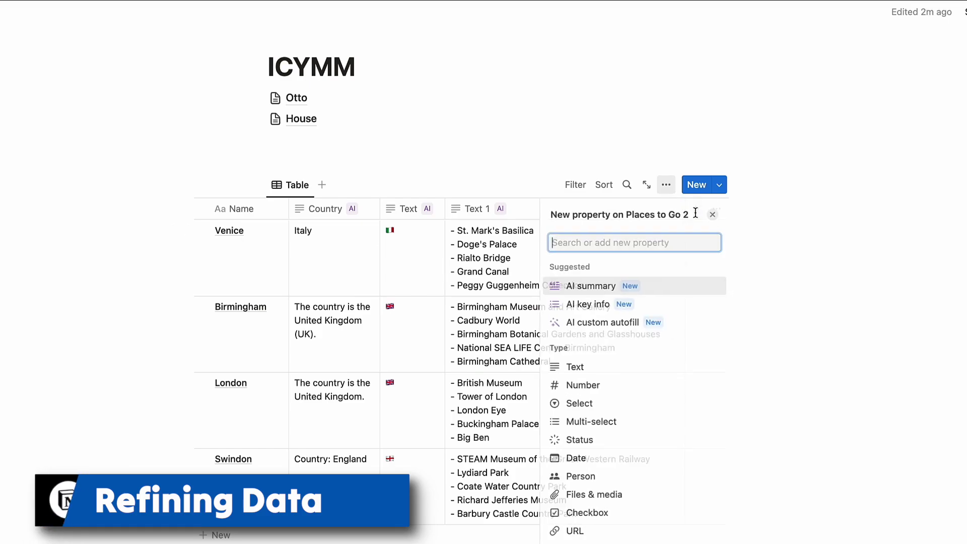
pyautogui.click(667, 370)
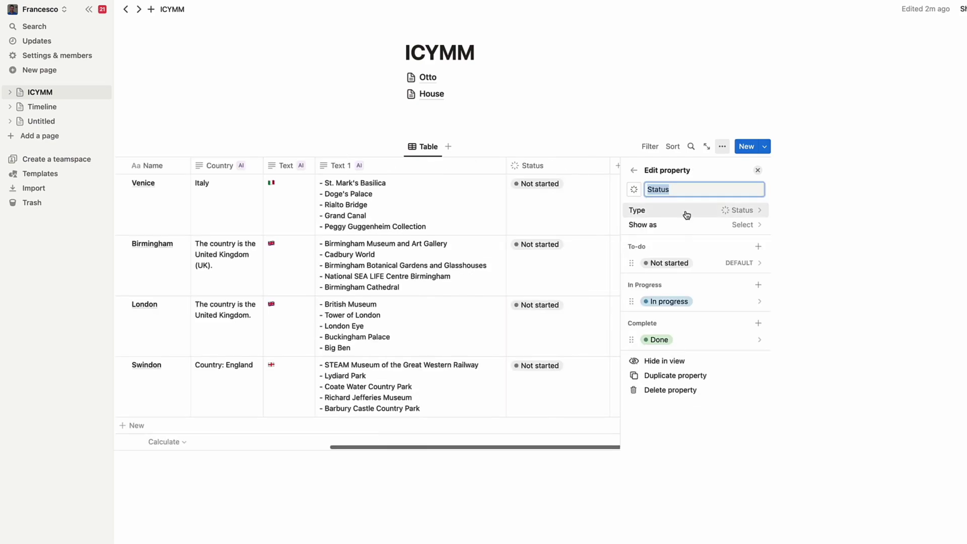
pyautogui.click(756, 174)
pyautogui.moveTo(691, 168); pyautogui.dragTo(400, 169)
# Set Venice and London to In progress and Birmingham to Done, then begin the Text 2 prompt.
pyautogui.click(402, 194)
pyautogui.click(438, 199)
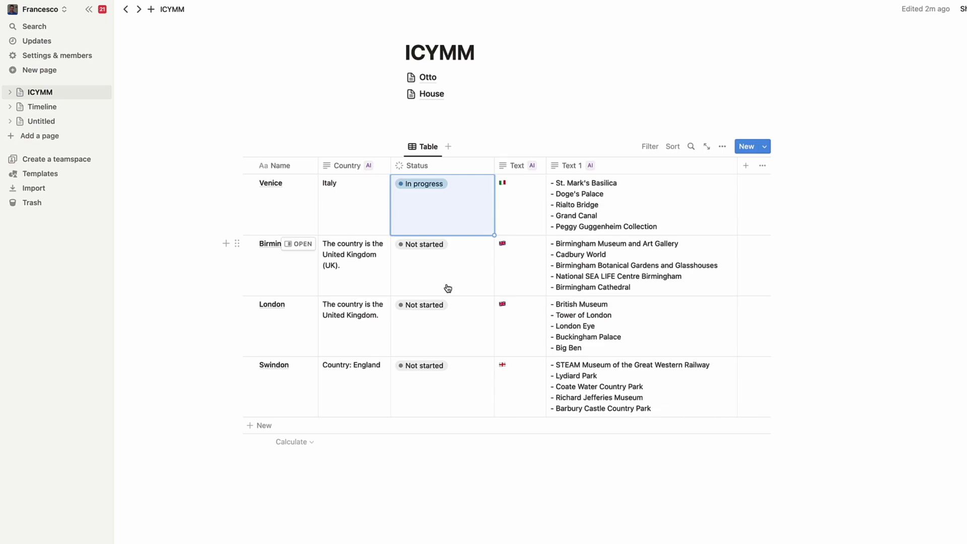
pyautogui.click(447, 287)
pyautogui.click(417, 355)
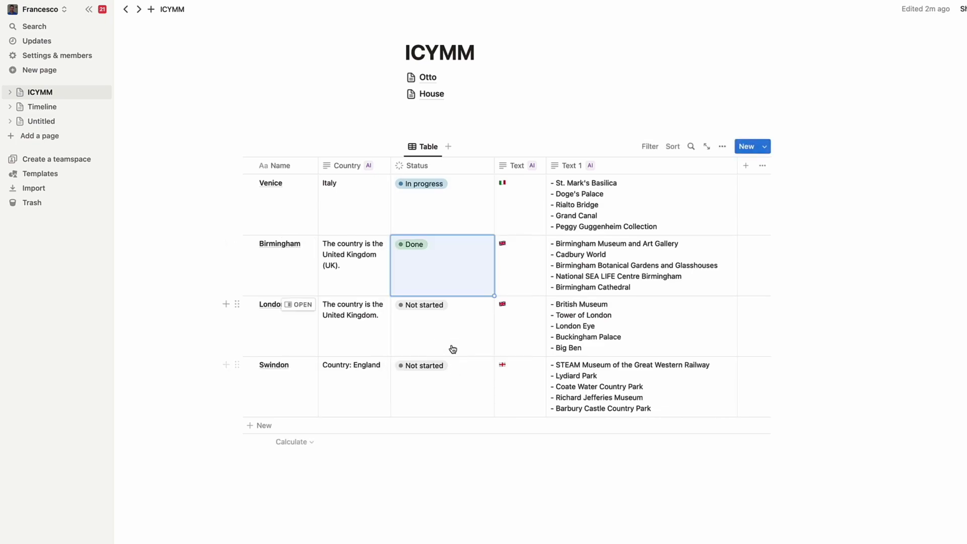
pyautogui.click(438, 310)
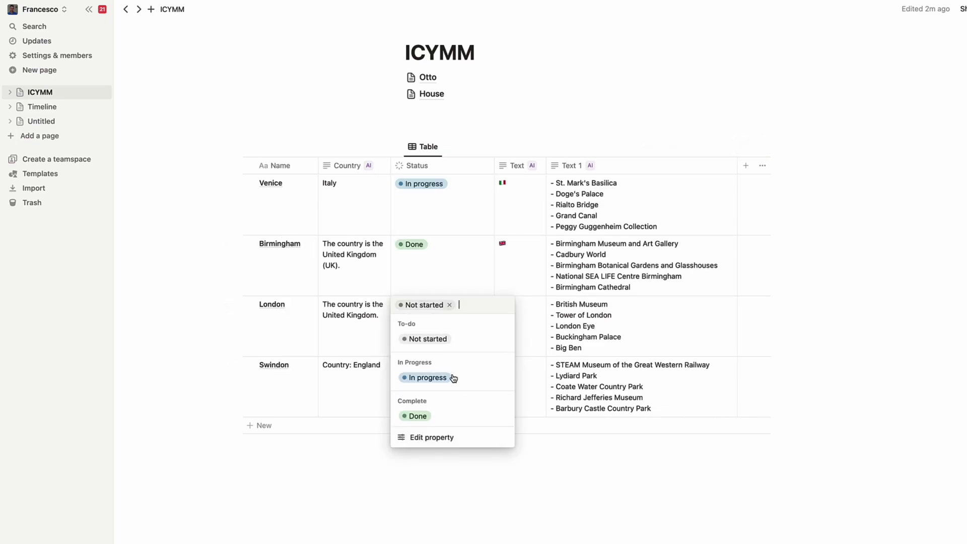
pyautogui.click(427, 317)
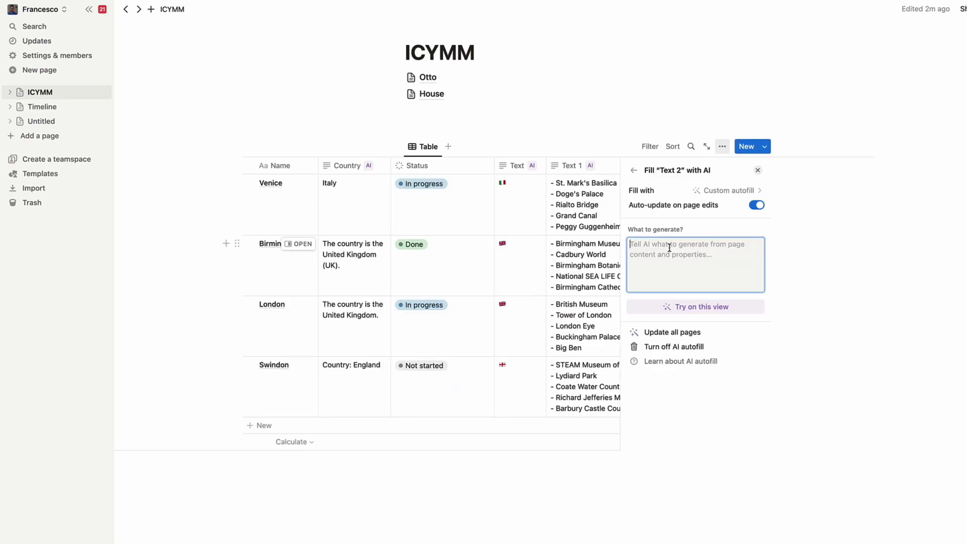
pyautogui.write('Ta')
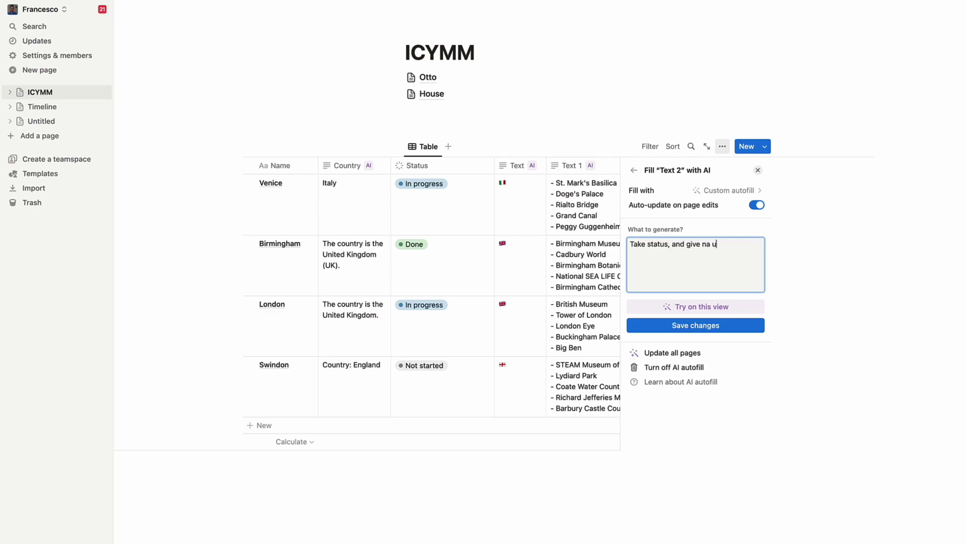
pyautogui.write('update')
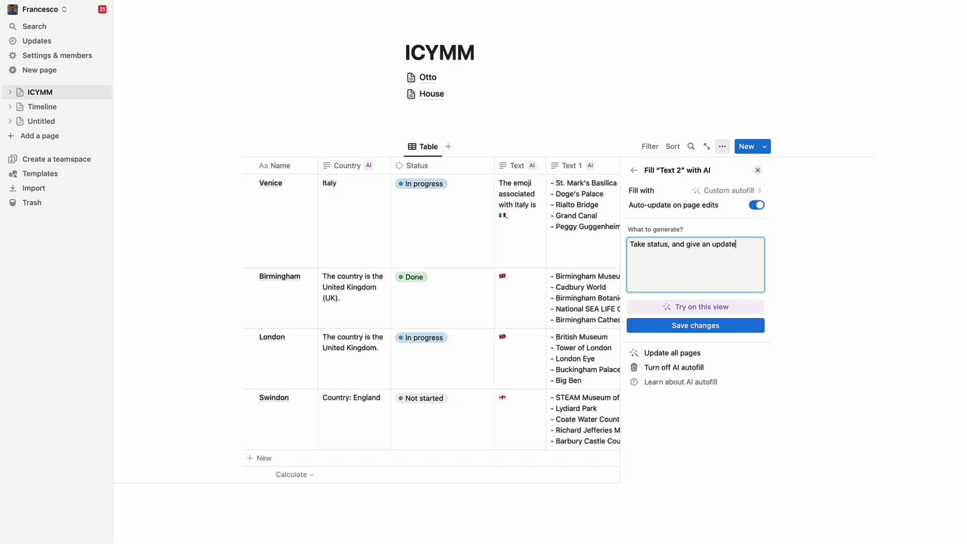
pyautogui.write(' on the progression')
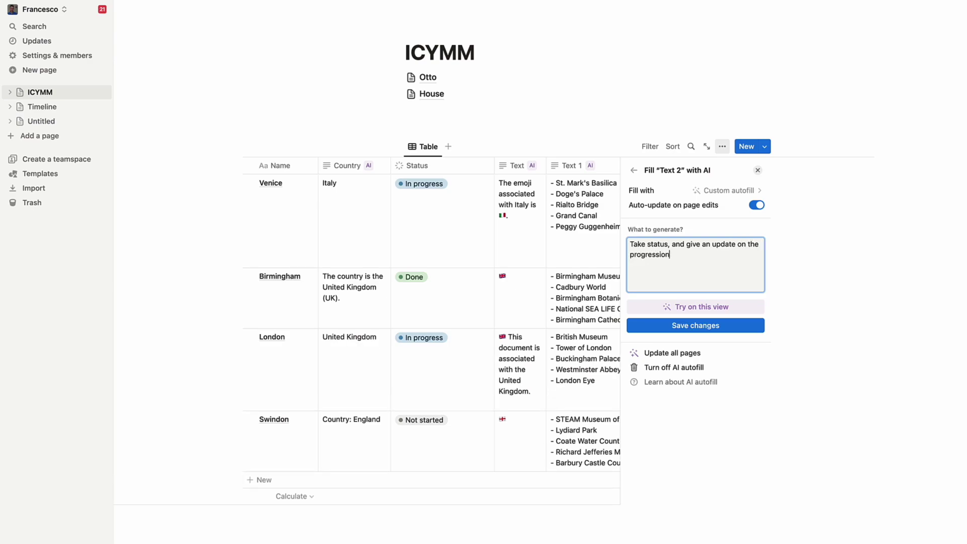
# Test the Text 2 prompt on the table, keep editing, and scroll across to review the results.
pyautogui.click(688, 305)
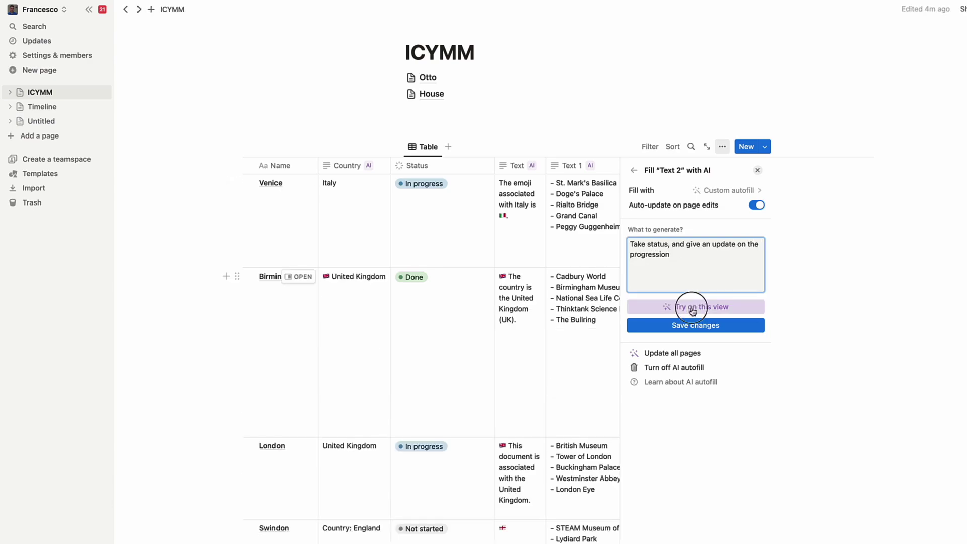
pyautogui.click(758, 170)
pyautogui.click(557, 332)
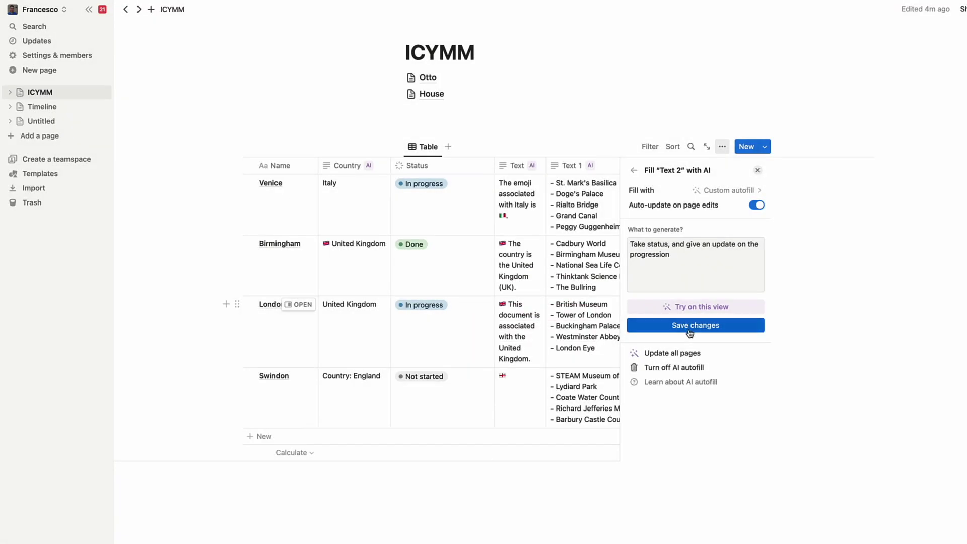
pyautogui.hscroll(5, 502, 232)
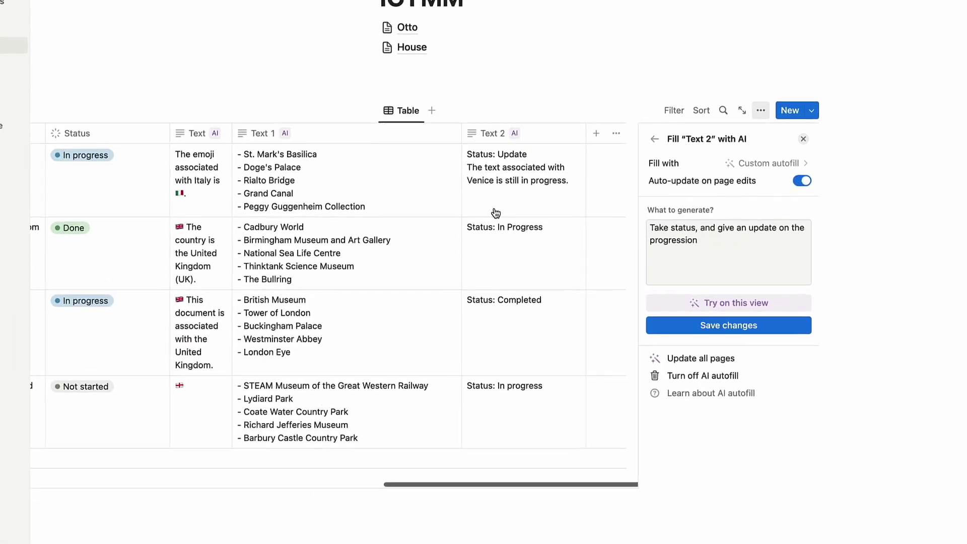
pyautogui.hscroll(4, 491, 197)
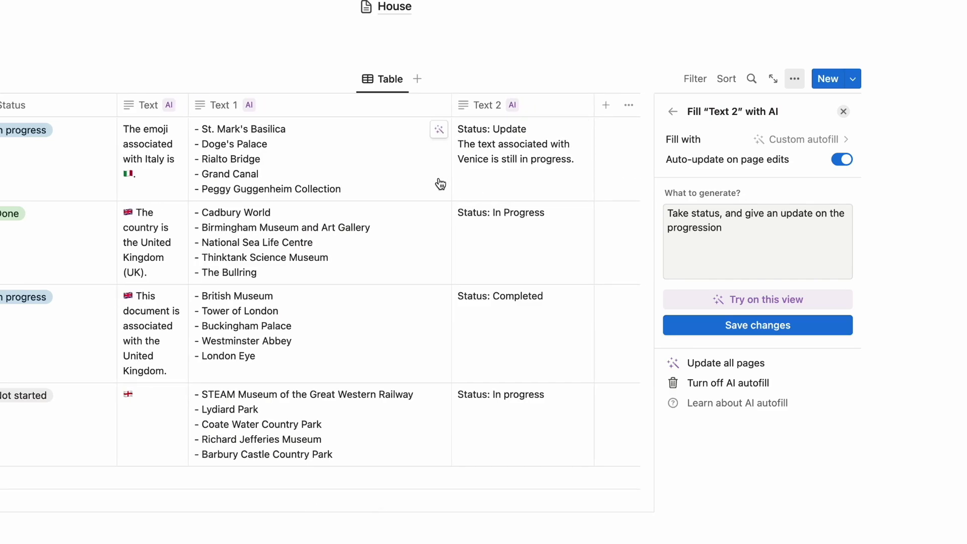
pyautogui.hscroll(-8, 440, 185)
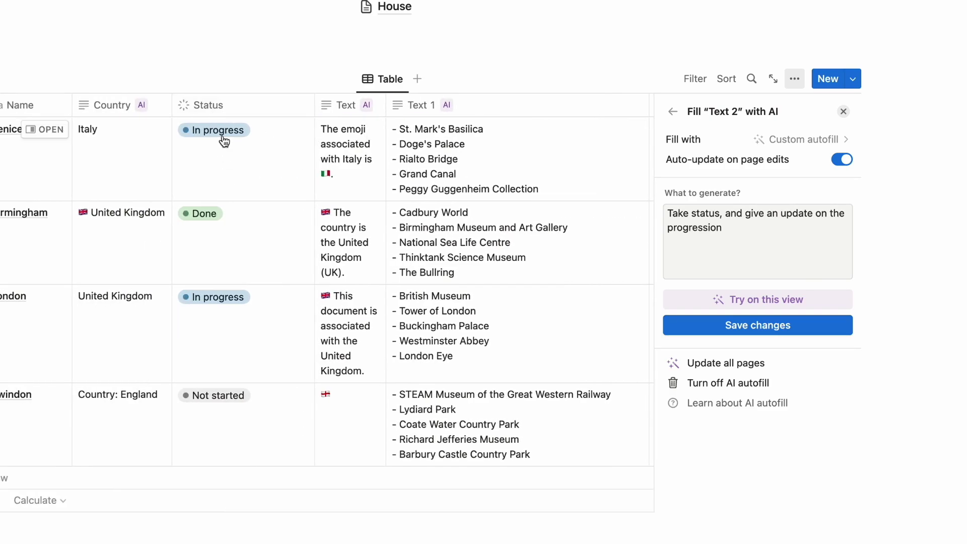
pyautogui.hscroll(8, 338, 351)
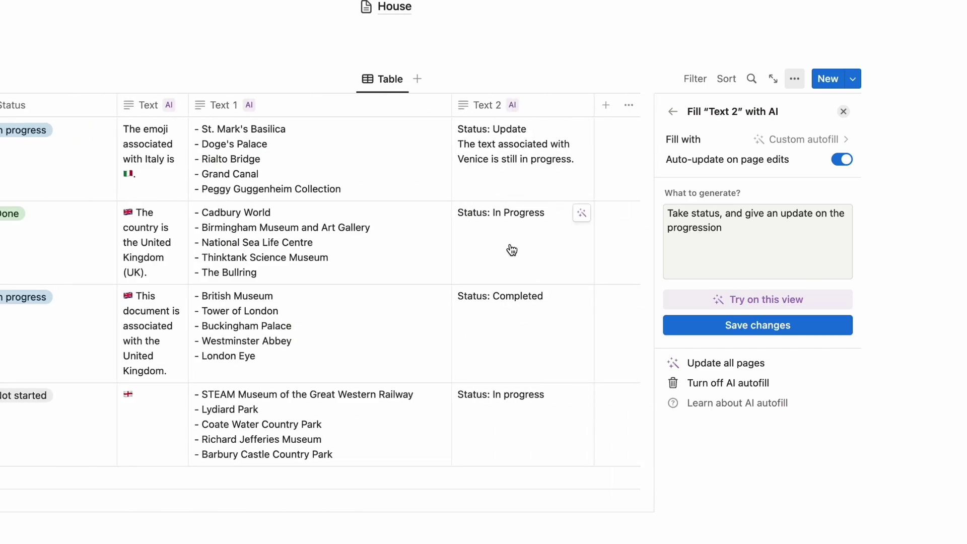
pyautogui.hscroll(-1, 512, 250)
pyautogui.hscroll(-15, 511, 250)
pyautogui.hscroll(9, 511, 251)
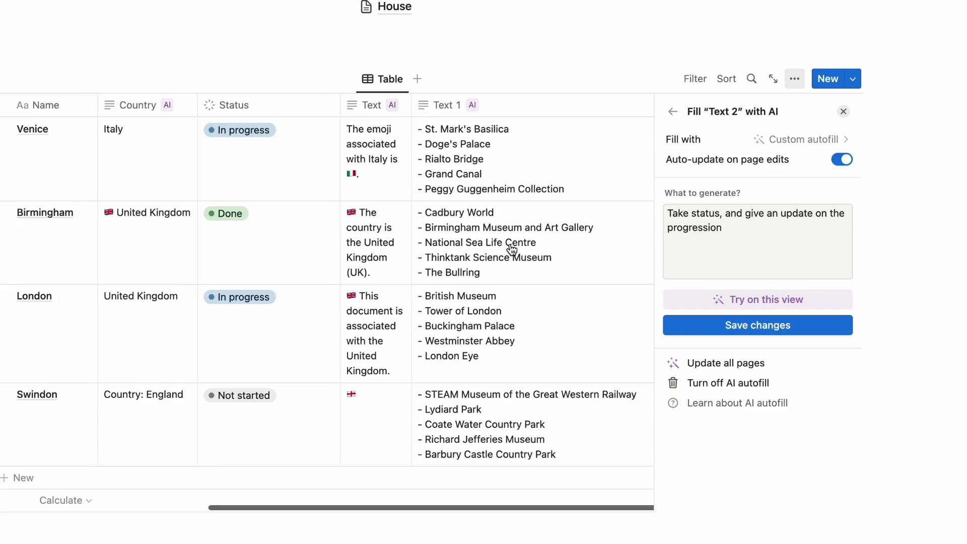
pyautogui.hscroll(1, 512, 250)
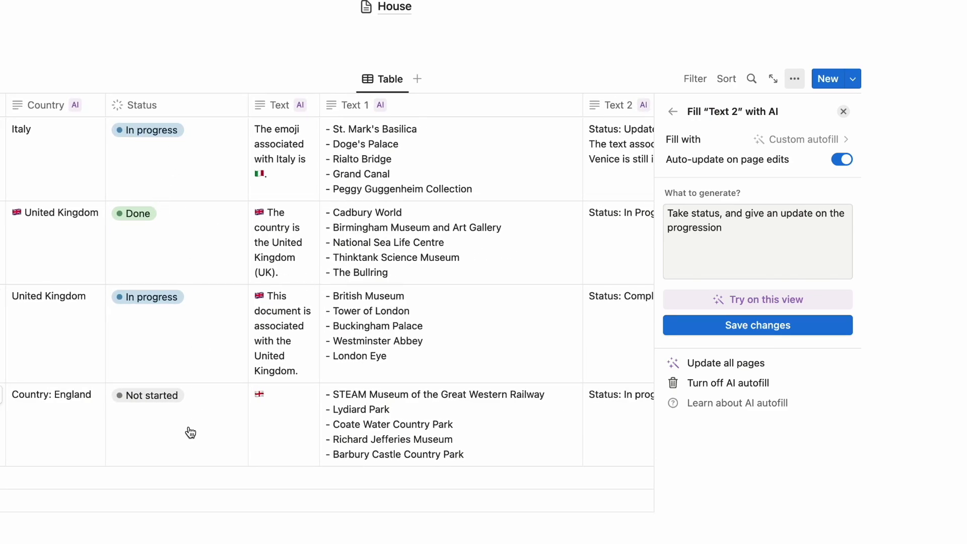
pyautogui.hscroll(3, 338, 319)
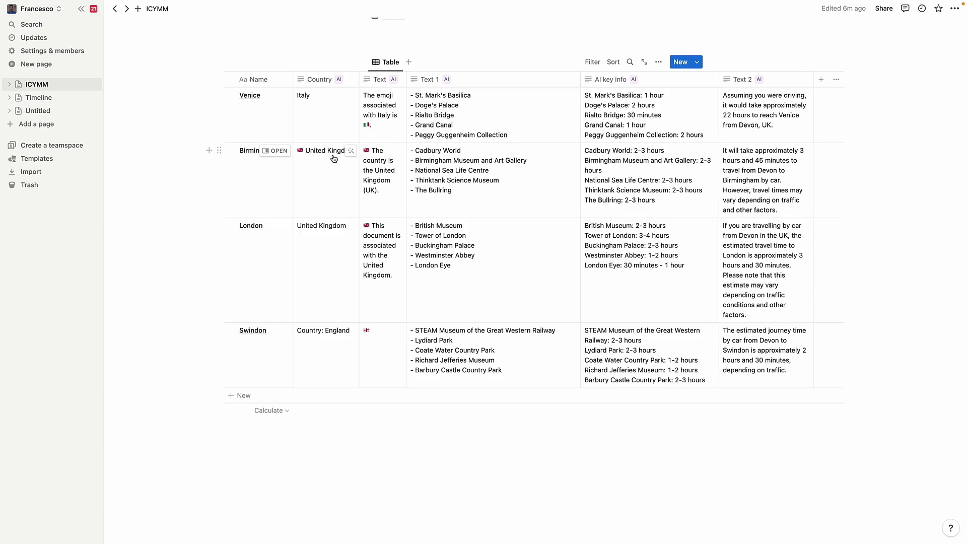
pyautogui.scroll(2, 464, 157)
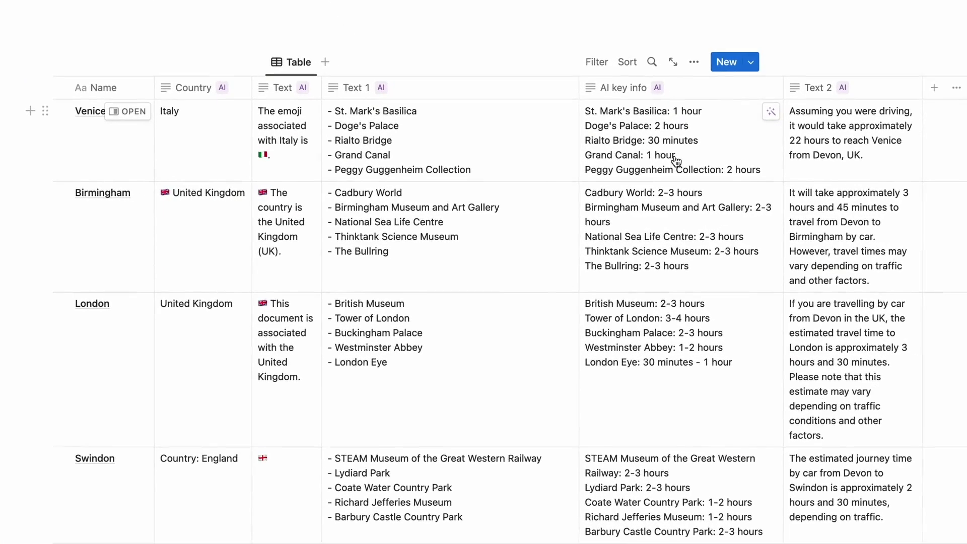
pyautogui.click(675, 160)
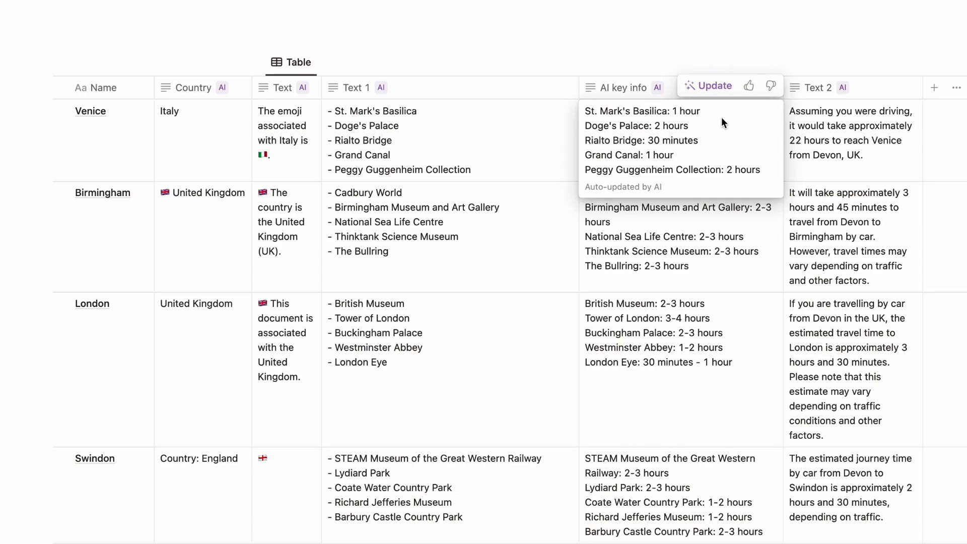
pyautogui.press('Escape')
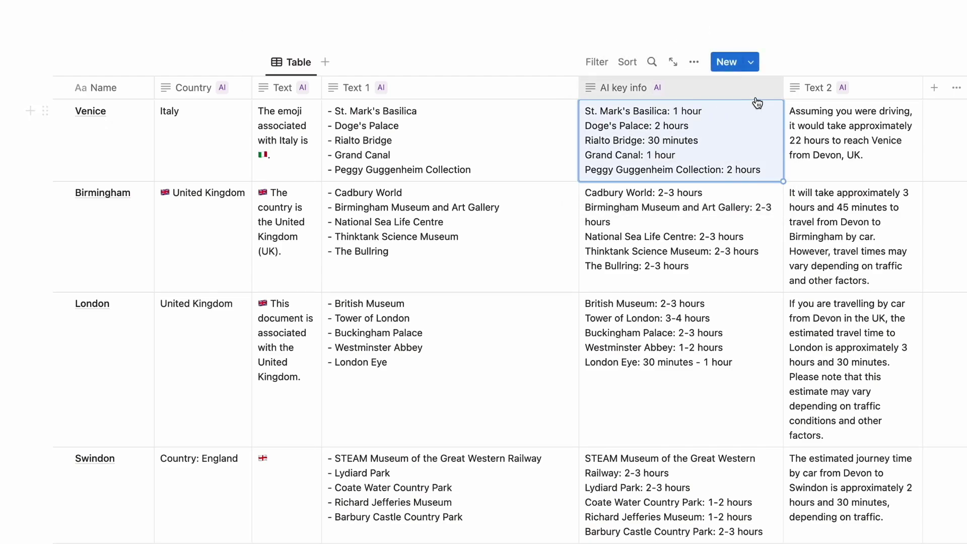
# Open the AI key info column's autofill prompt and scroll across the table.
pyautogui.click(637, 97)
pyautogui.click(630, 136)
pyautogui.click(784, 154)
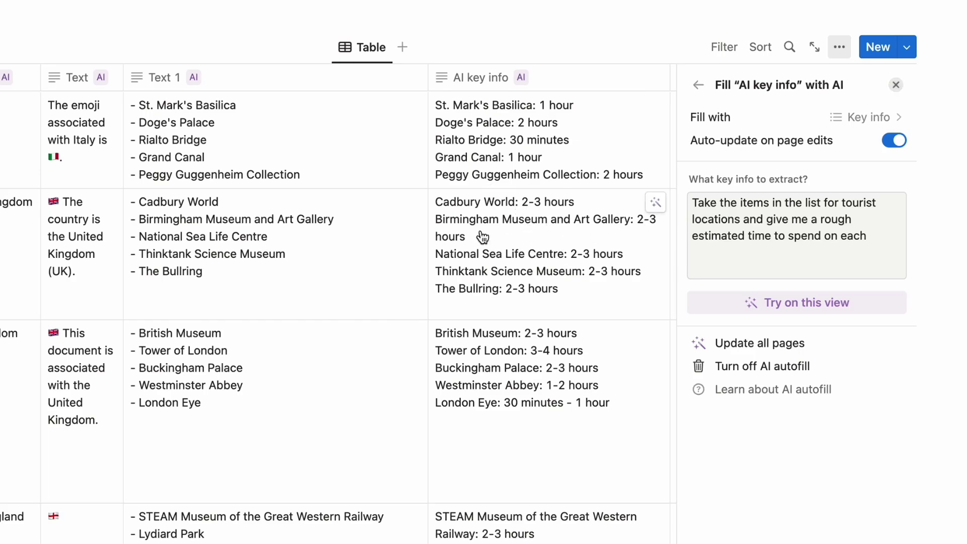
pyautogui.hscroll(5, 598, 244)
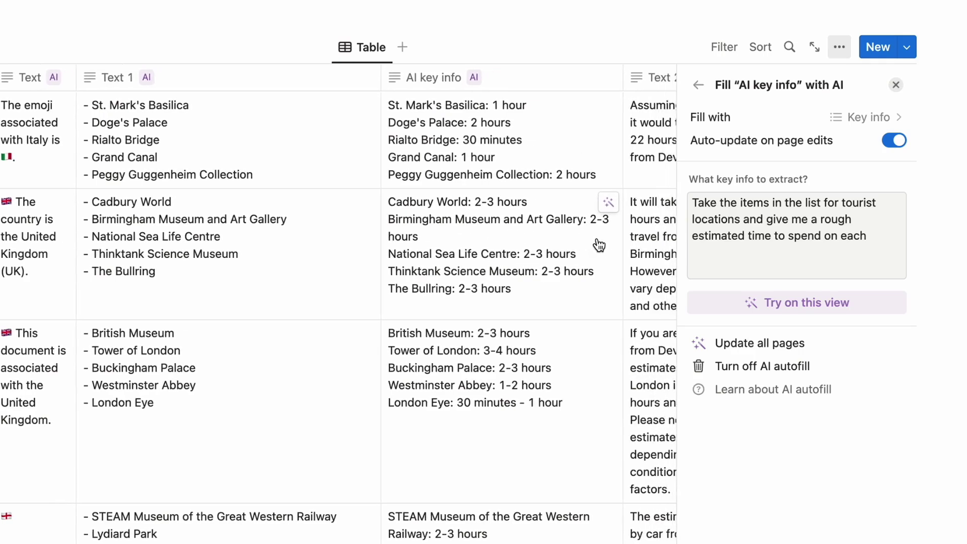
pyautogui.hscroll(2, 391, 362)
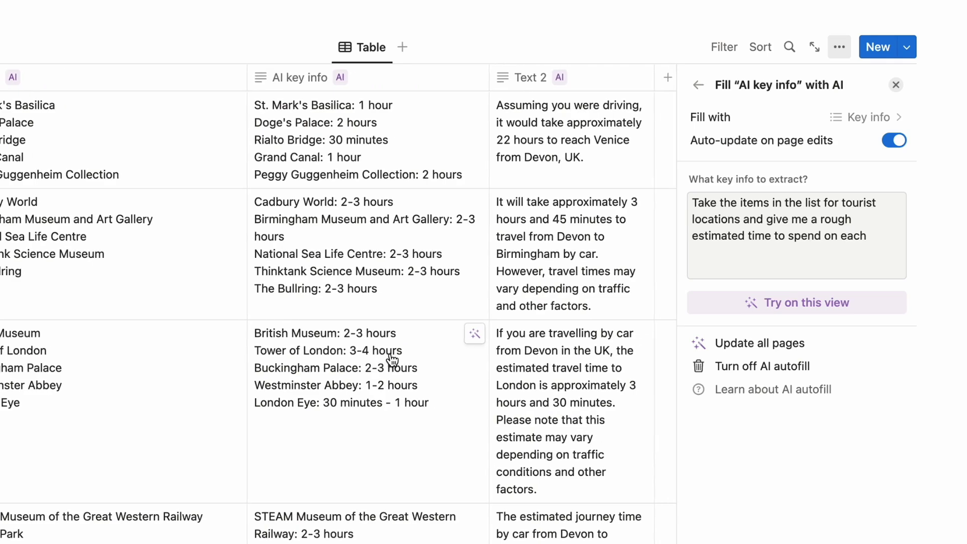
# Review the Text 2 autofill prompt for Devon travel times, then close the settings.
pyautogui.click(533, 80)
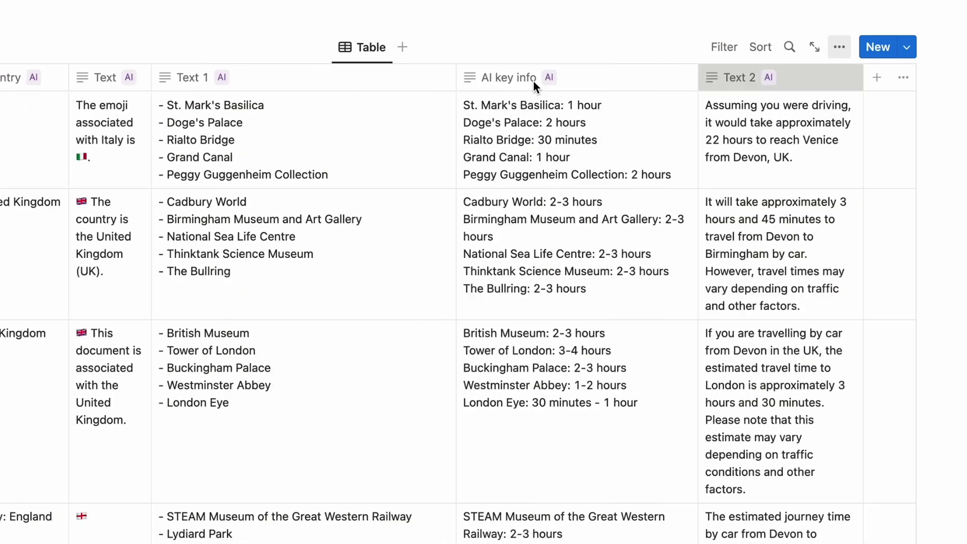
pyautogui.click(529, 142)
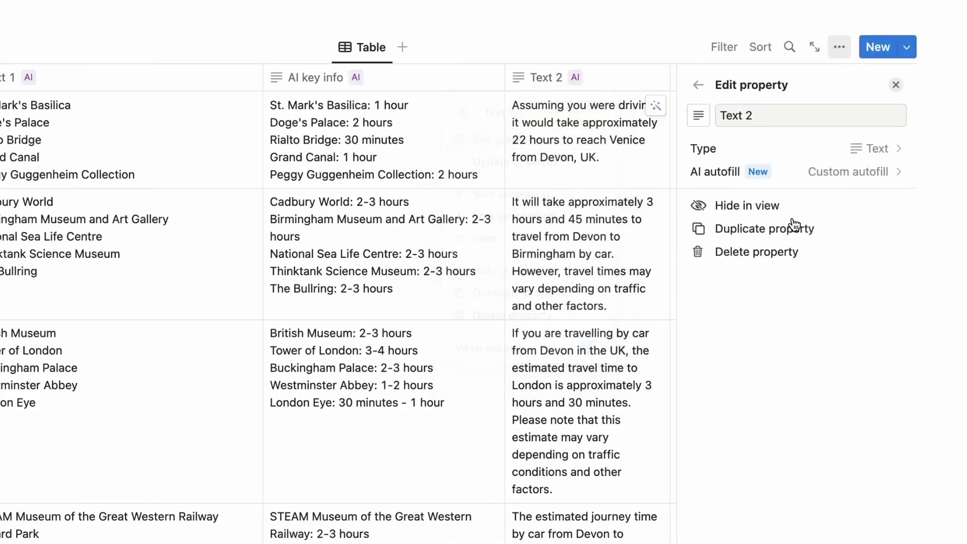
pyautogui.click(814, 171)
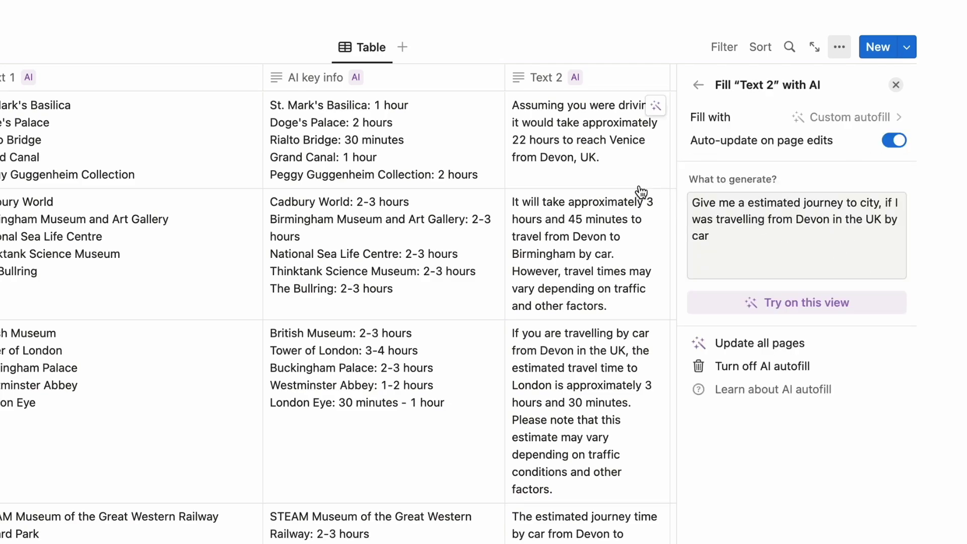
pyautogui.click(895, 85)
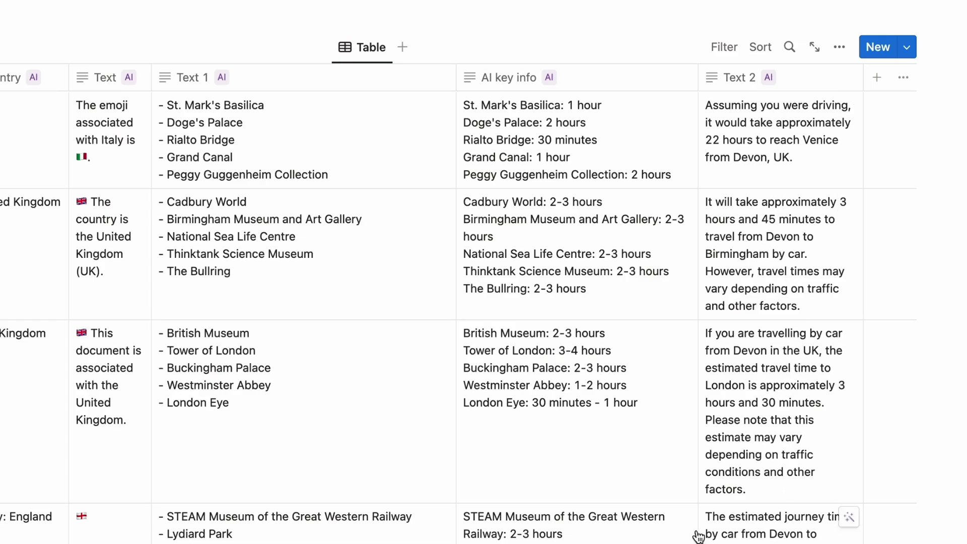
pyautogui.scroll(-3, 517, 330)
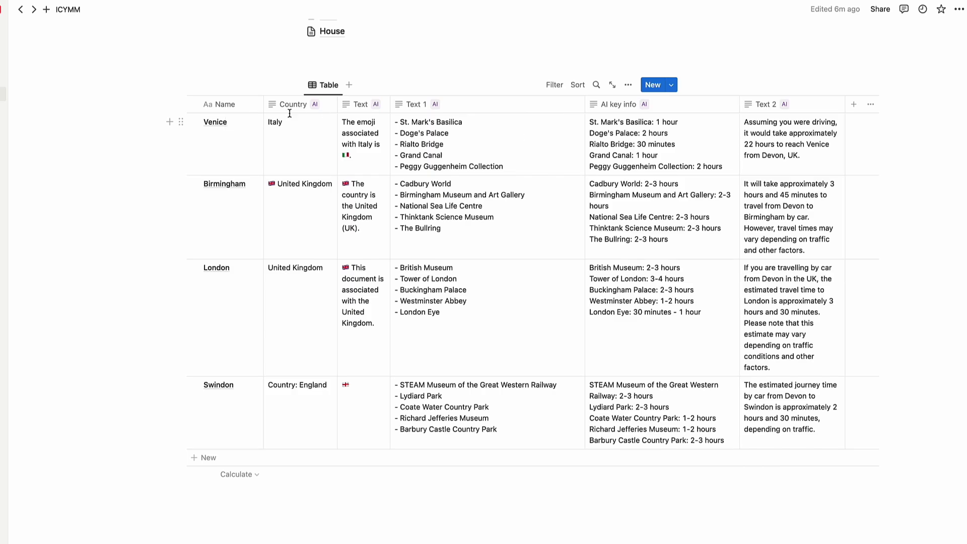
pyautogui.click(244, 122)
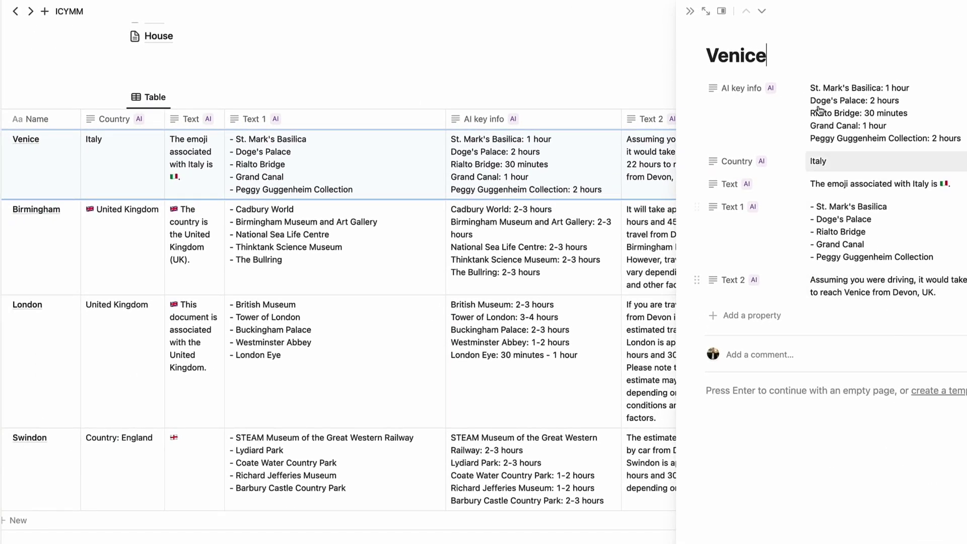
pyautogui.click(693, 12)
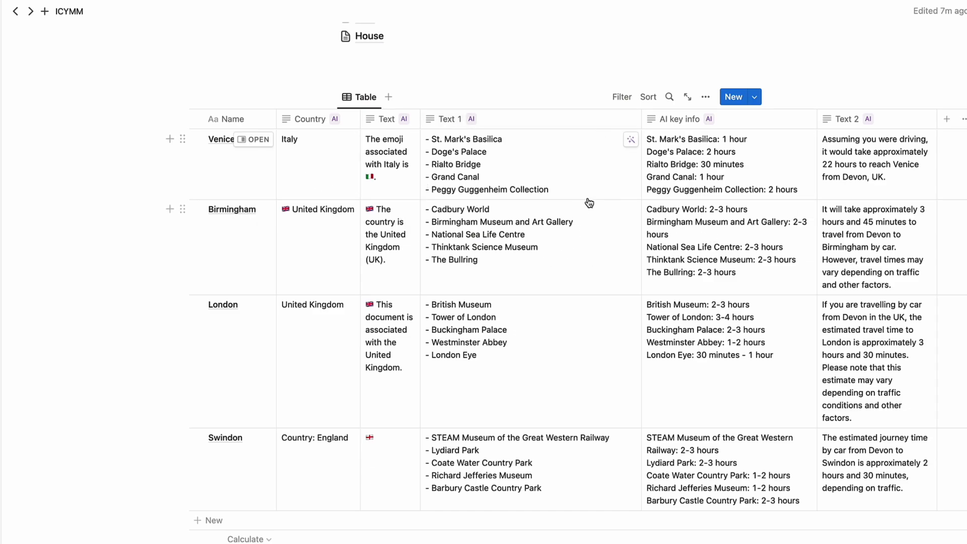
# Drag the AI key info column wider so each attraction's visit time fits on one line.
pyautogui.hscroll(2, 668, 192)
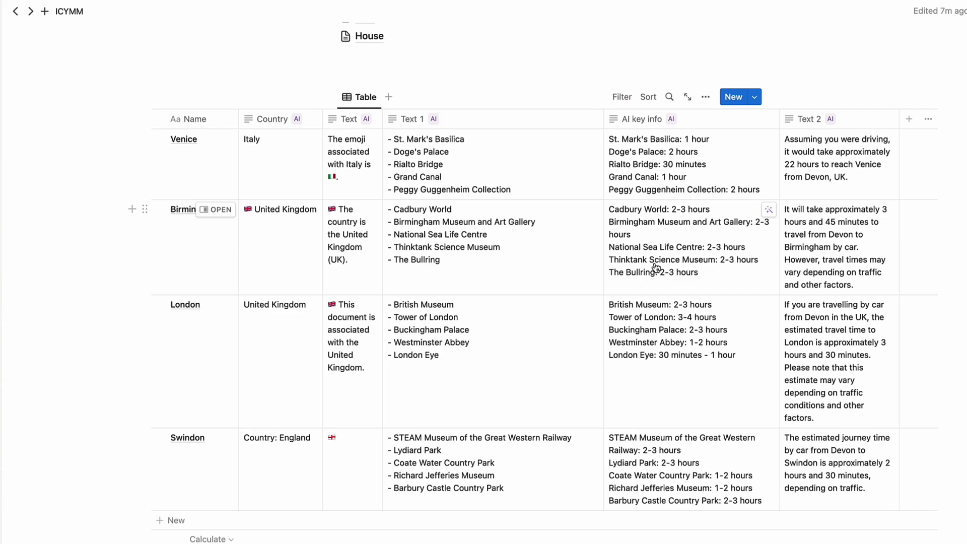
pyautogui.moveTo(779, 120); pyautogui.dragTo(852, 123)
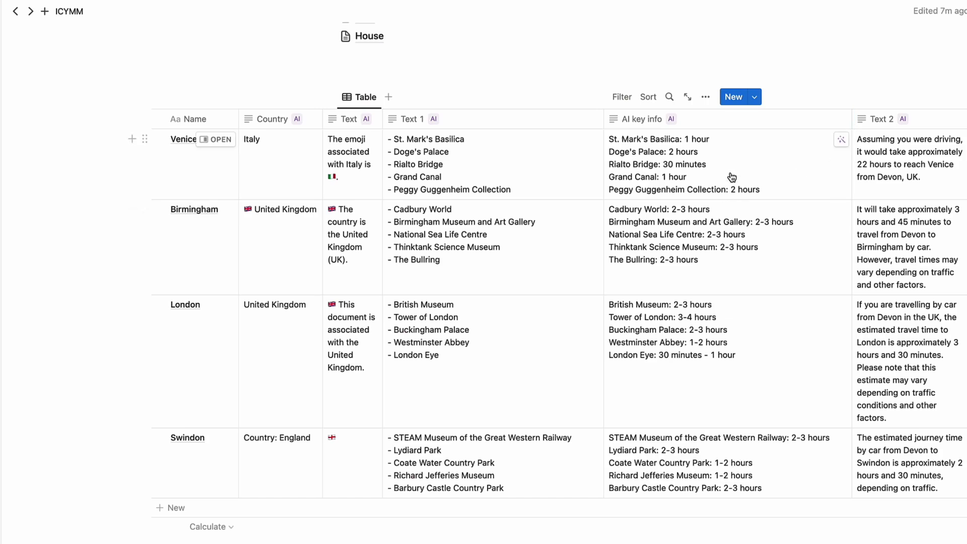
pyautogui.hscroll(5, 745, 183)
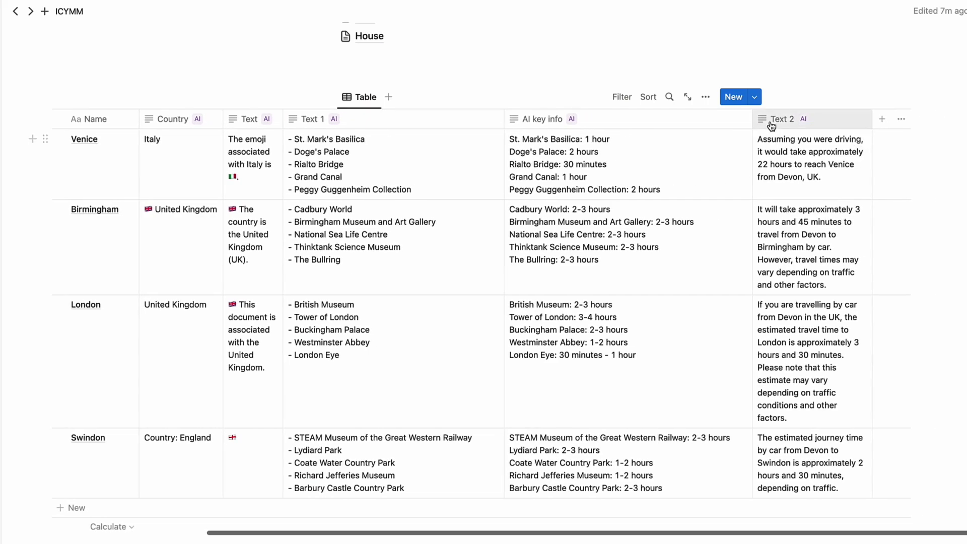
pyautogui.click(772, 125)
pyautogui.click(798, 162)
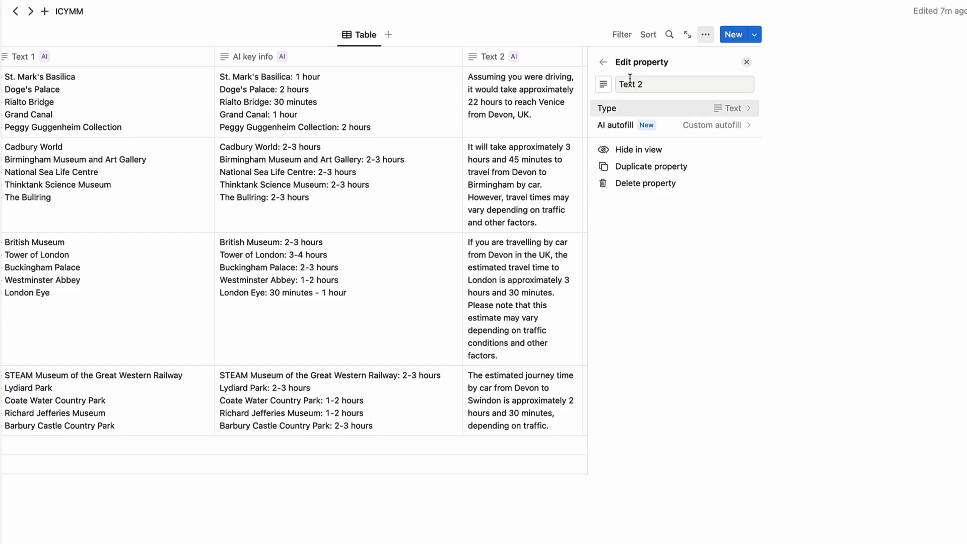
pyautogui.click(603, 62)
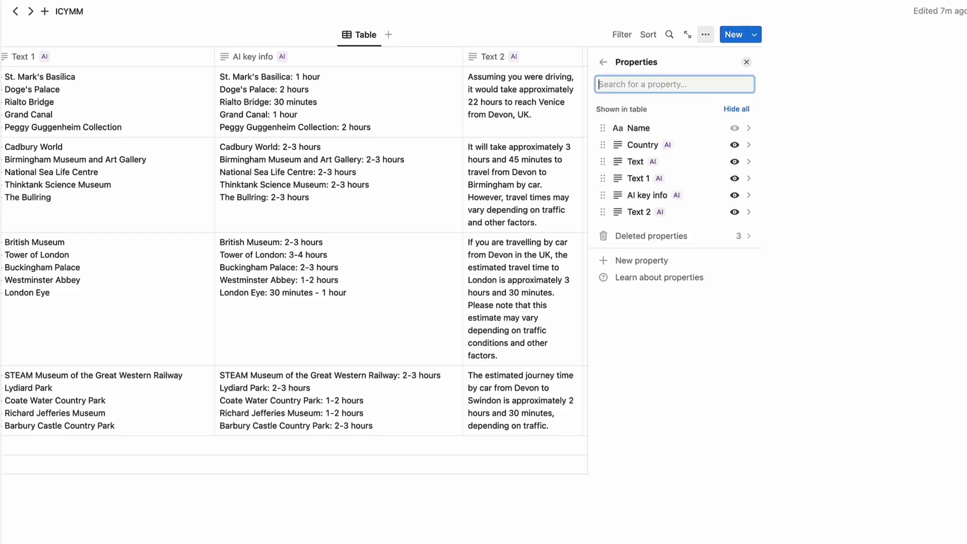
pyautogui.click(669, 260)
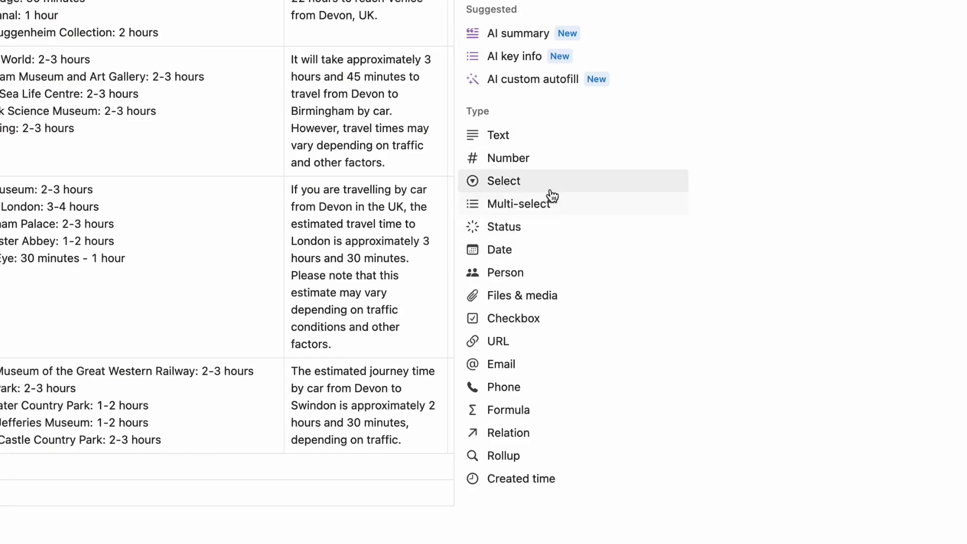
pyautogui.press('Escape')
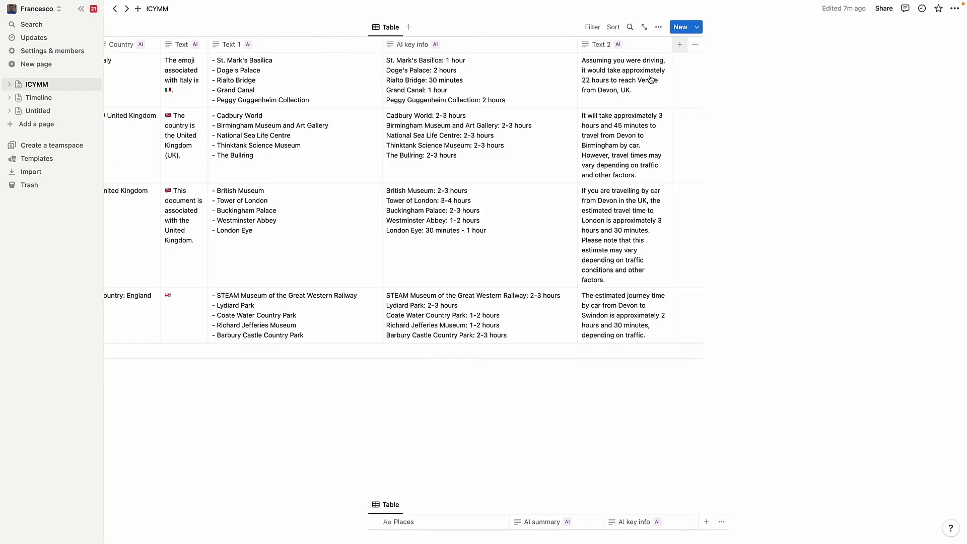
pyautogui.hscroll(-5, 605, 100)
pyautogui.scroll(3, 529, 139)
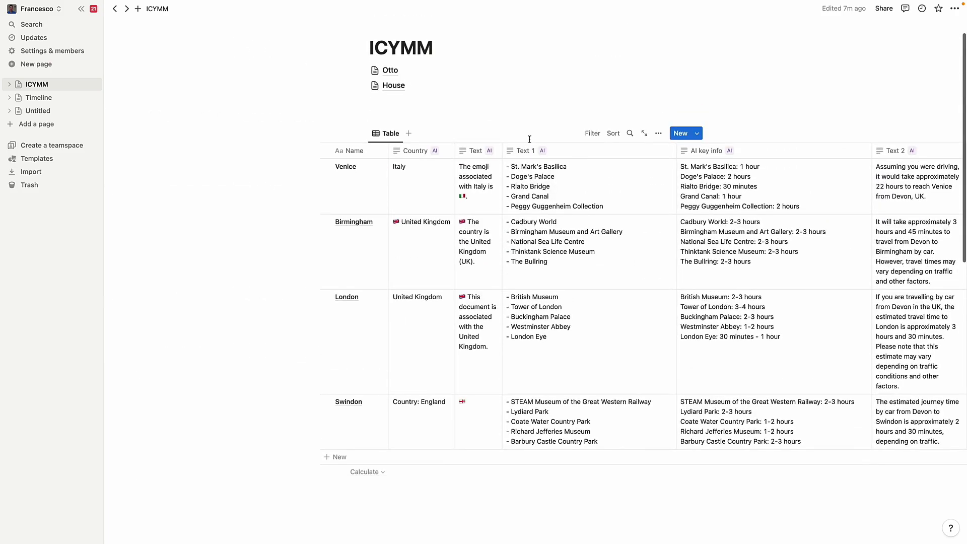
pyautogui.hscroll(3, 551, 218)
pyautogui.scroll(-2, 555, 225)
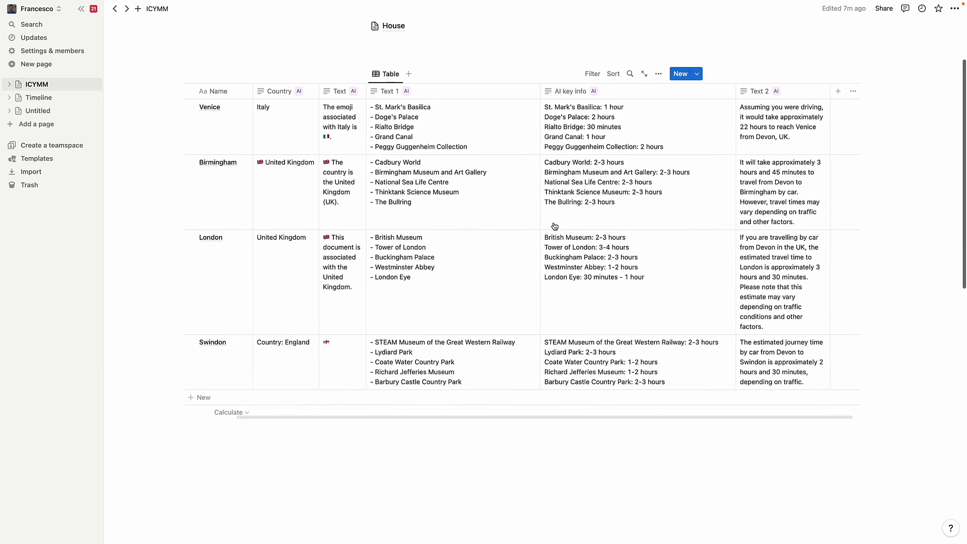
pyautogui.click(597, 91)
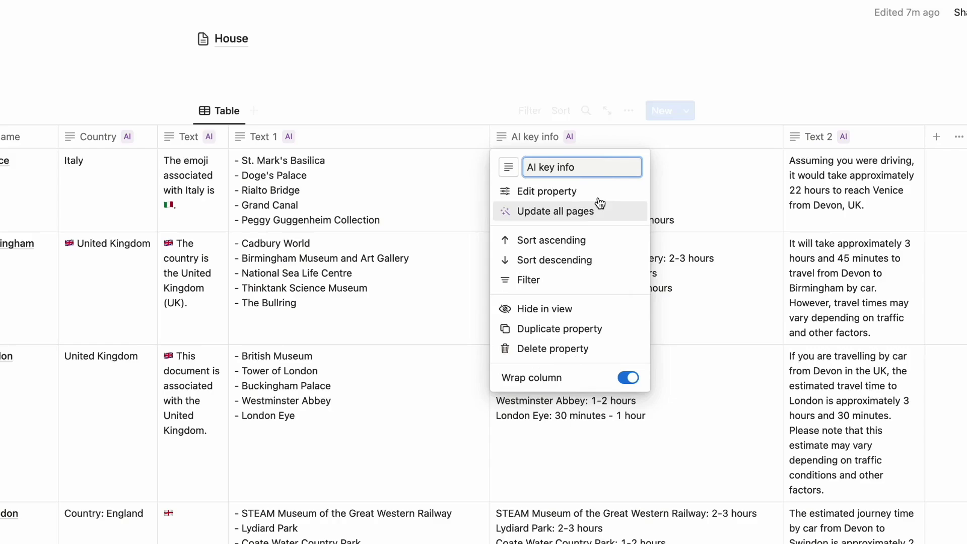
pyautogui.click(611, 125)
pyautogui.click(617, 145)
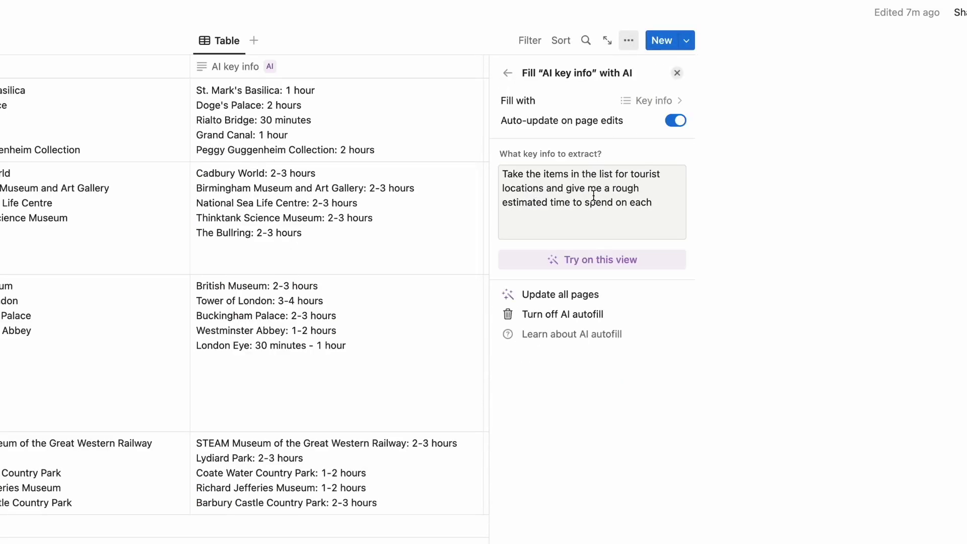
pyautogui.click(645, 103)
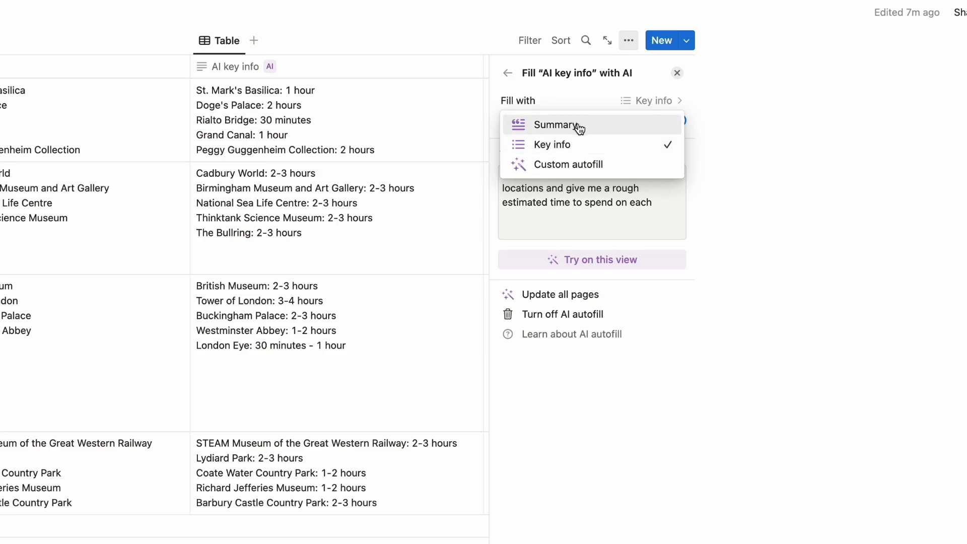
pyautogui.click(613, 166)
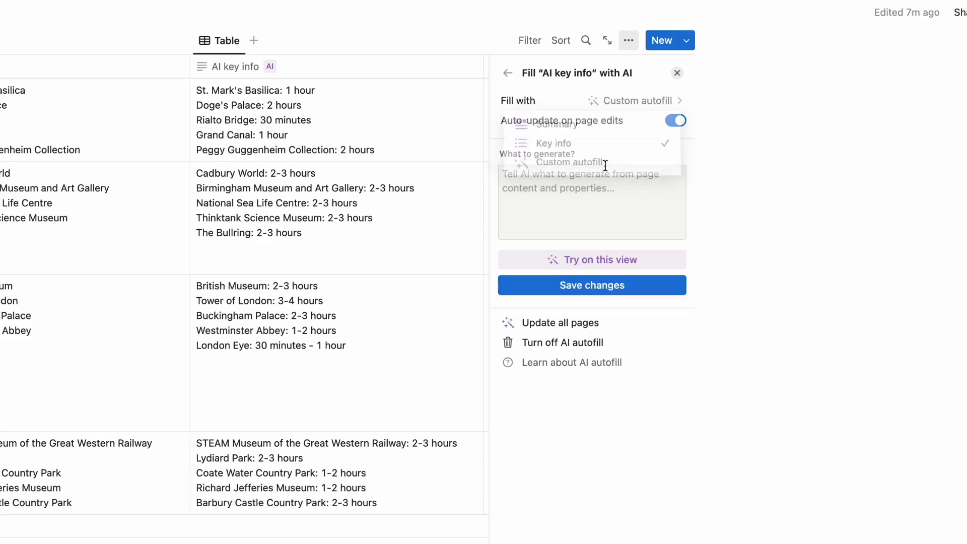
pyautogui.click(508, 73)
pyautogui.click(346, 434)
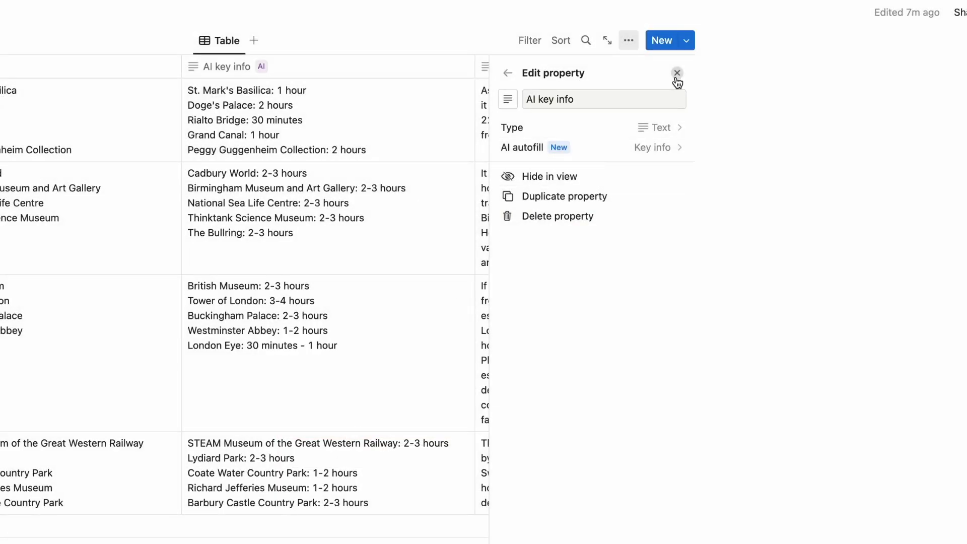
pyautogui.click(676, 73)
pyautogui.hscroll(-5, 497, 255)
pyautogui.scroll(5, 498, 255)
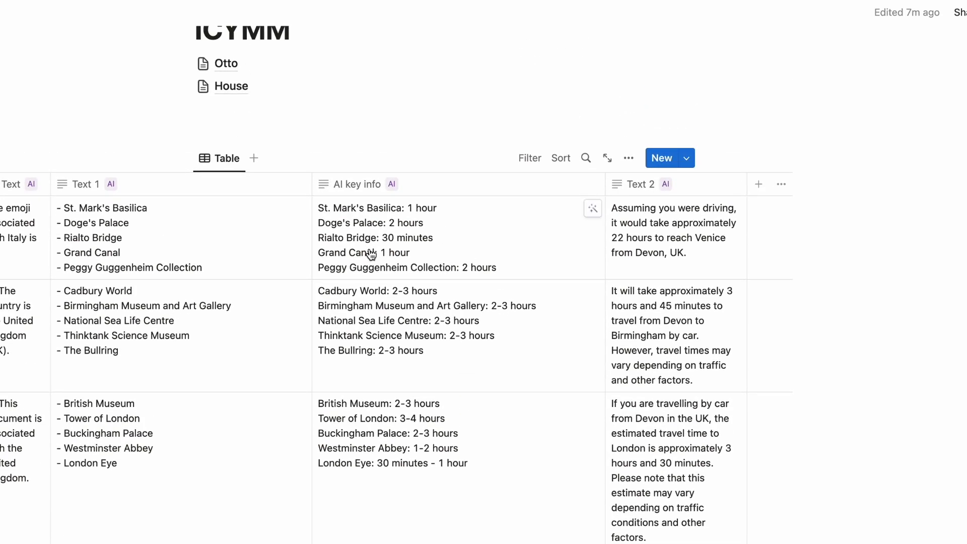
pyautogui.hscroll(2, 403, 221)
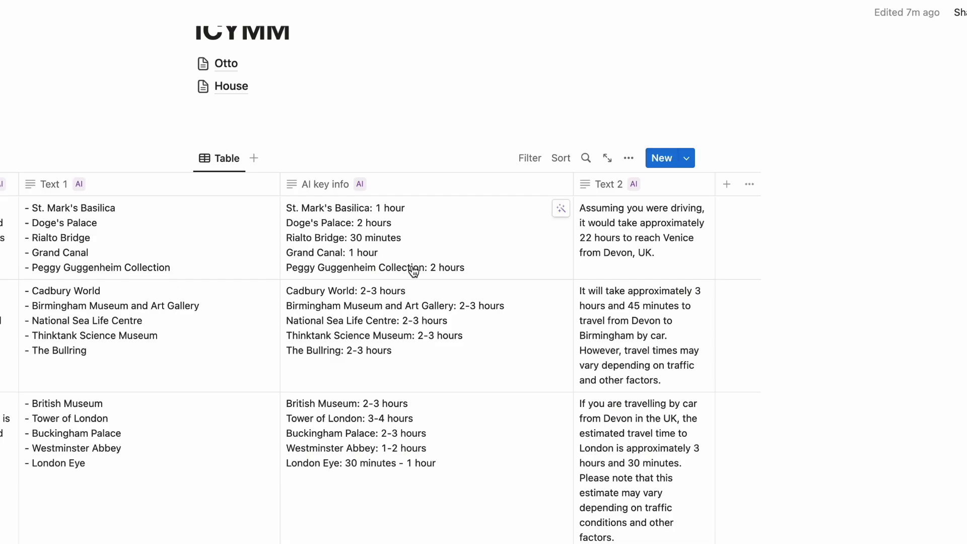
pyautogui.hscroll(-5, 418, 267)
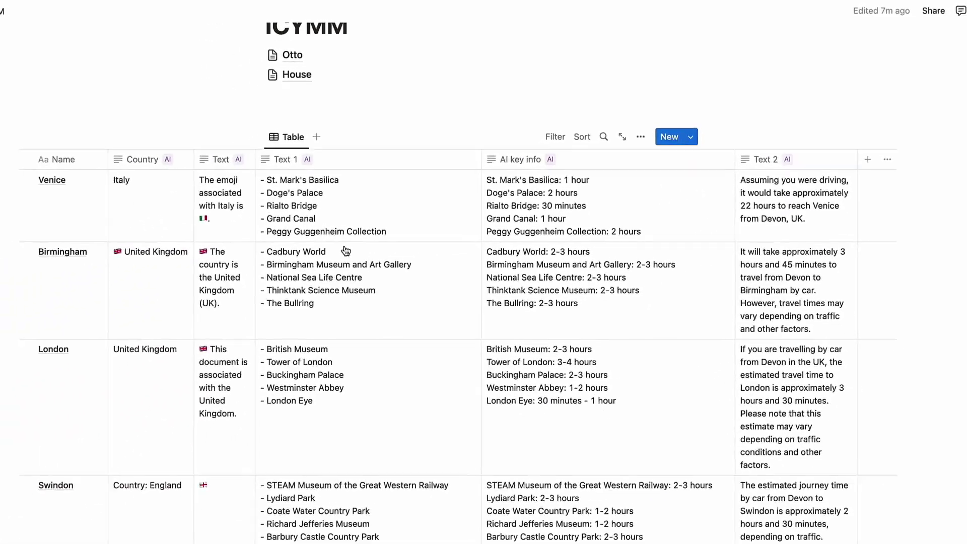
pyautogui.press('super+backslash')
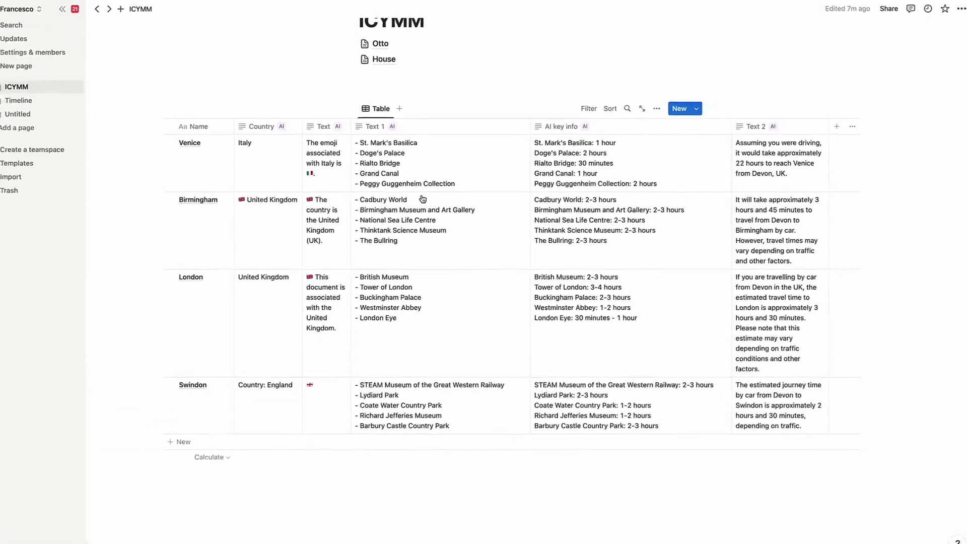
pyautogui.hscroll(-2, 431, 194)
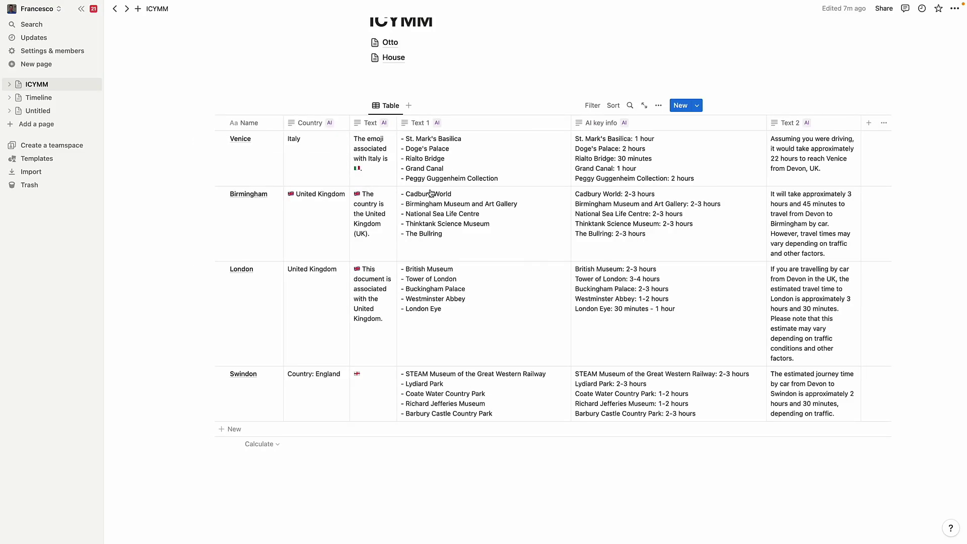